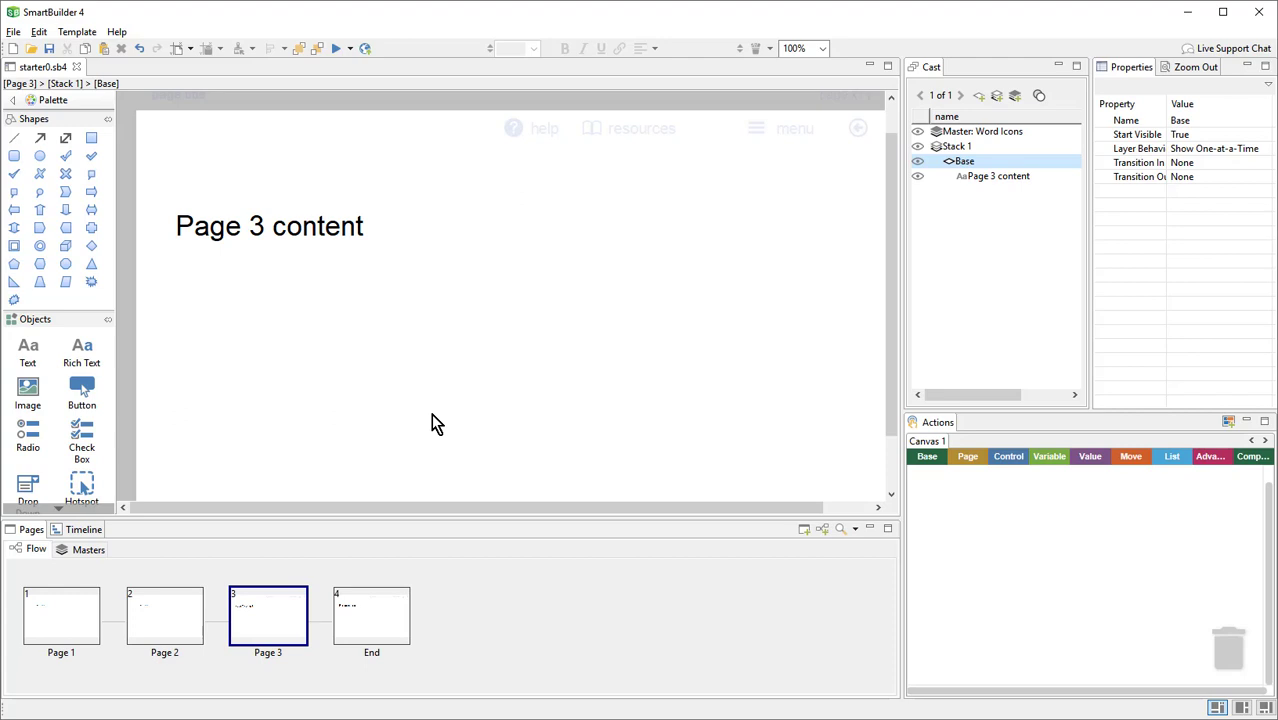
Add a new page after Page 3 and apply the Multiple Choice question template to it.
click(813, 538)
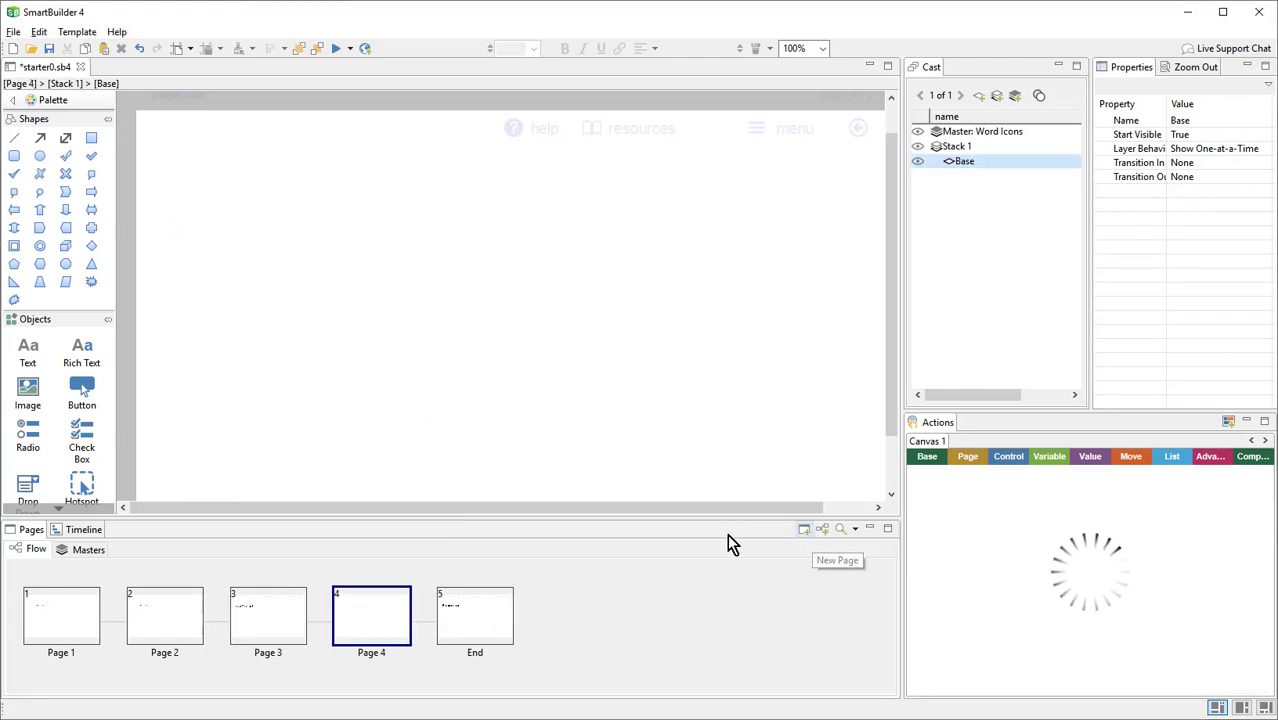
click(89, 34)
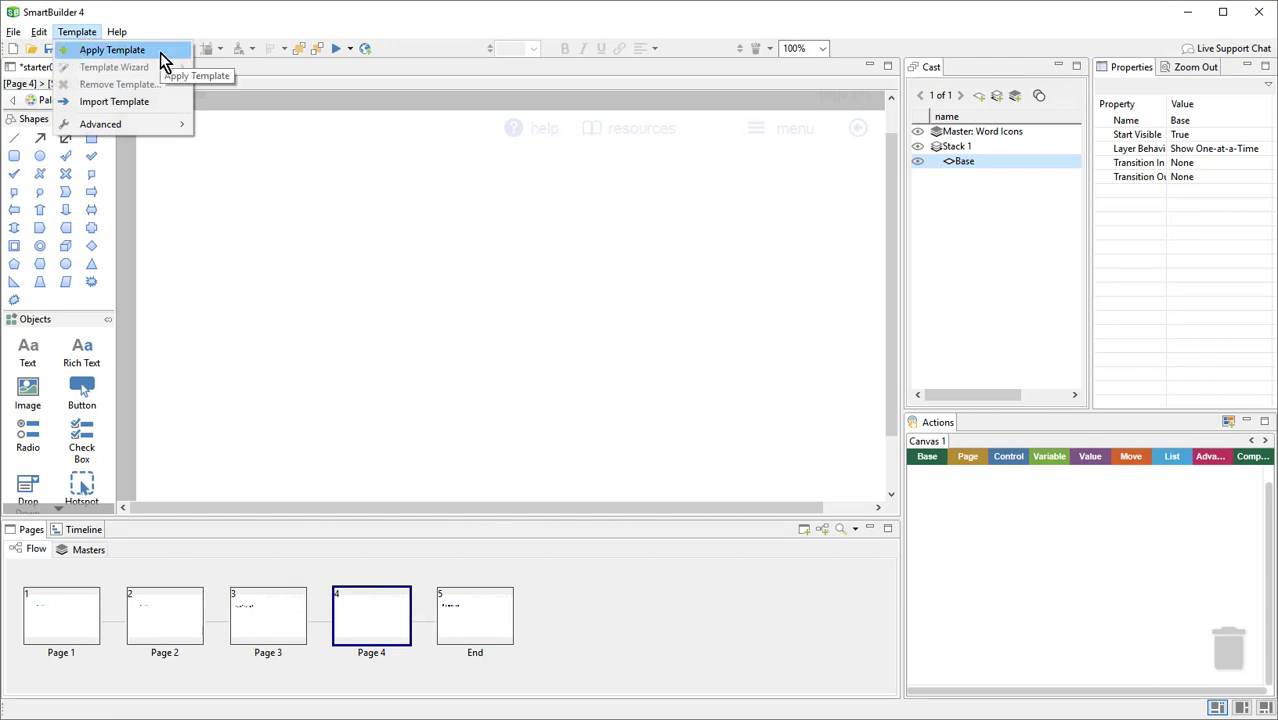
click(161, 54)
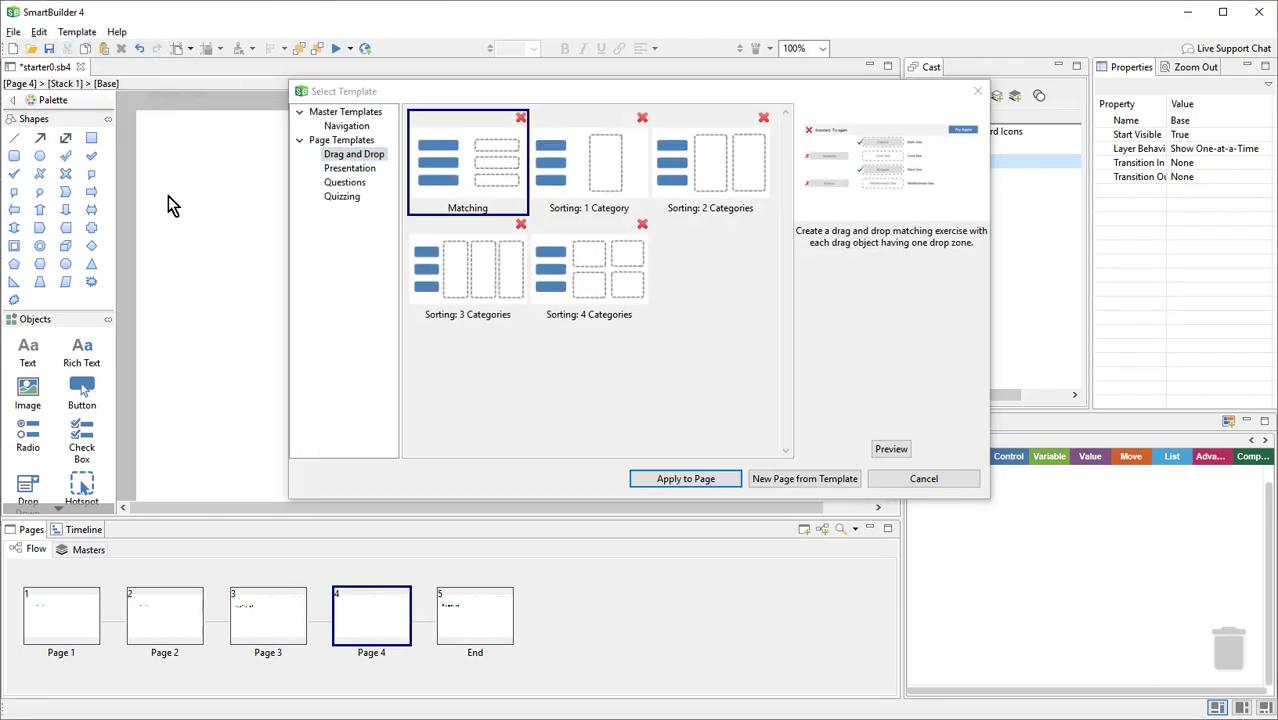
click(350, 185)
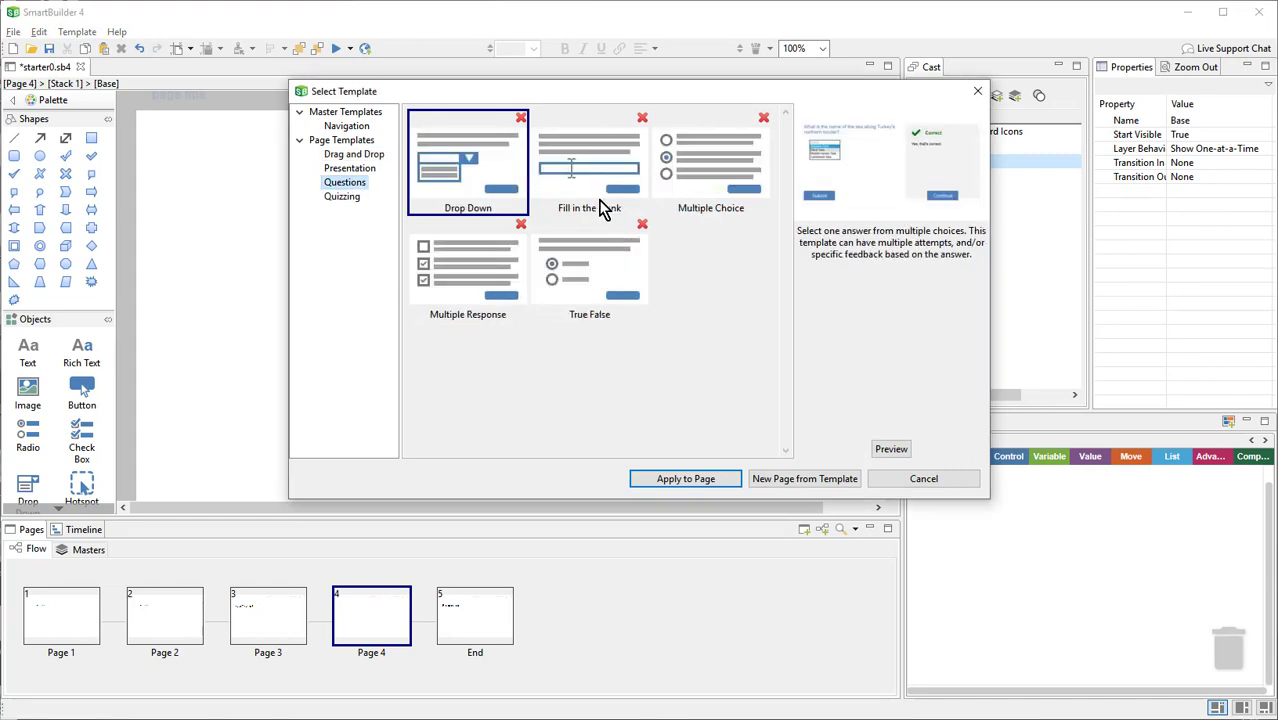
click(680, 177)
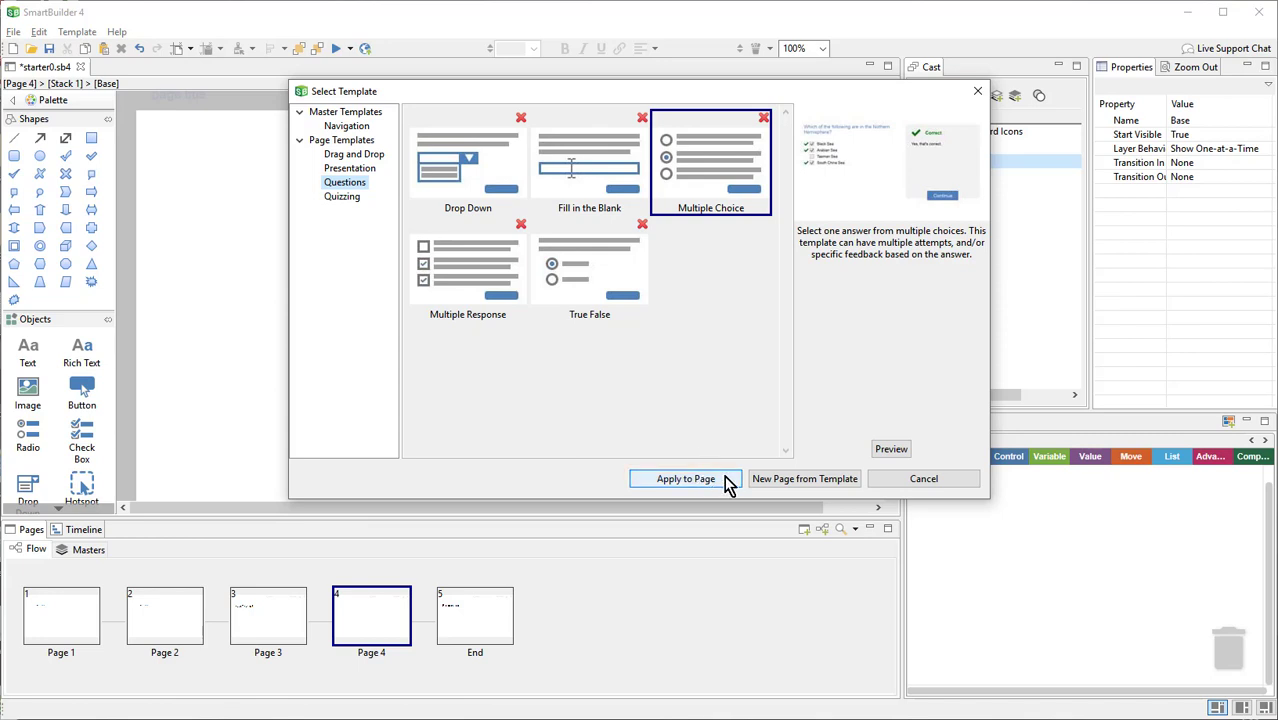
click(686, 479)
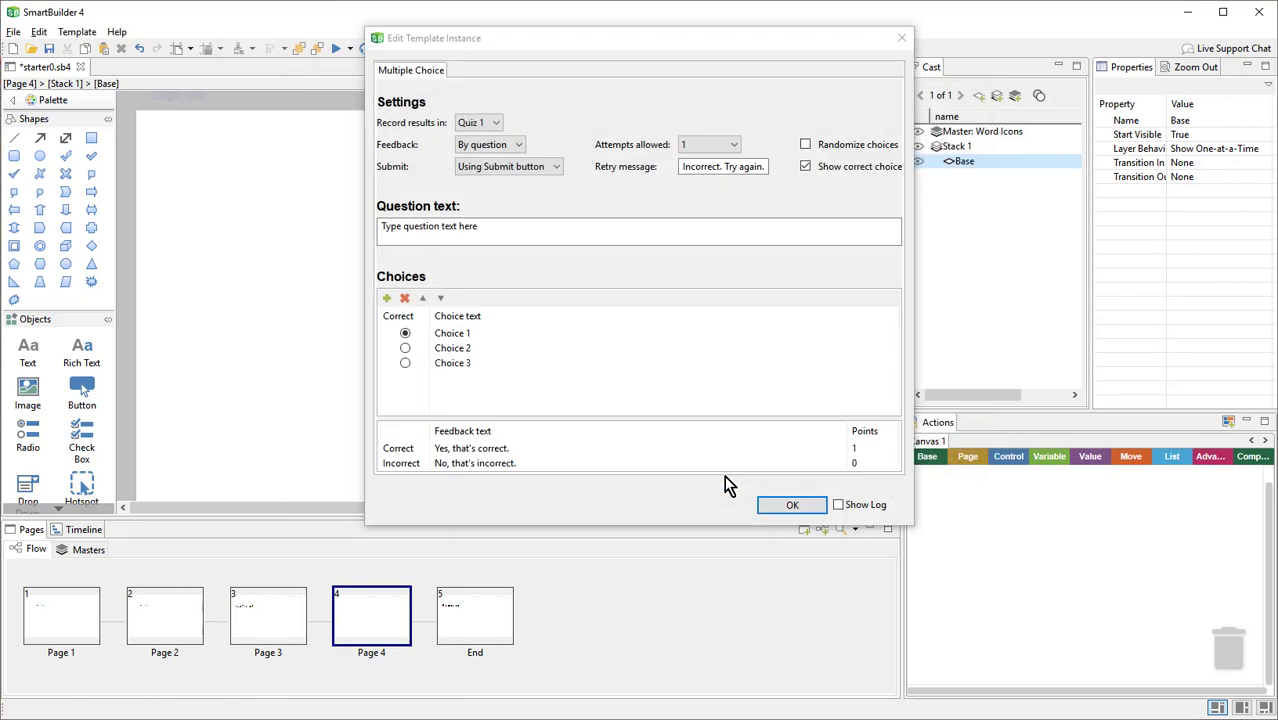
Set the question text to "How many hearts does an octopus have?" and the first three choices to 1, 2 and 3.
drag(662, 229, 373, 229)
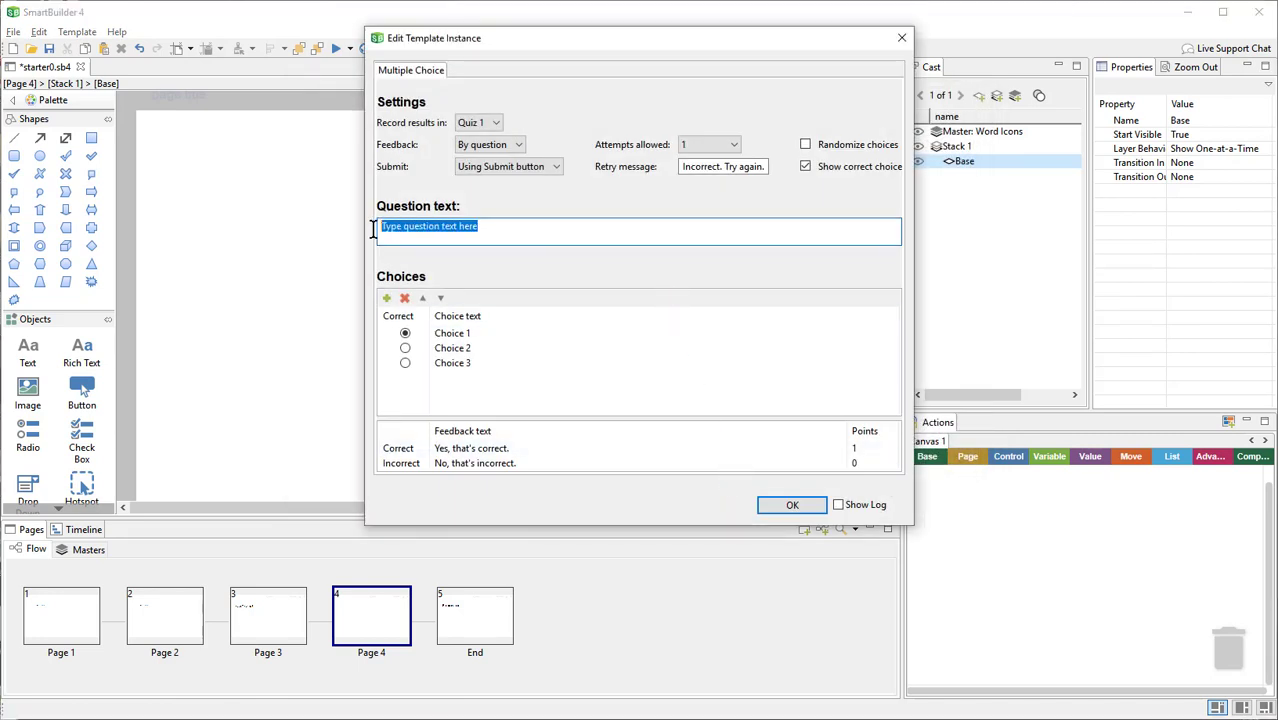
text(How many hearts does an octopus have?)
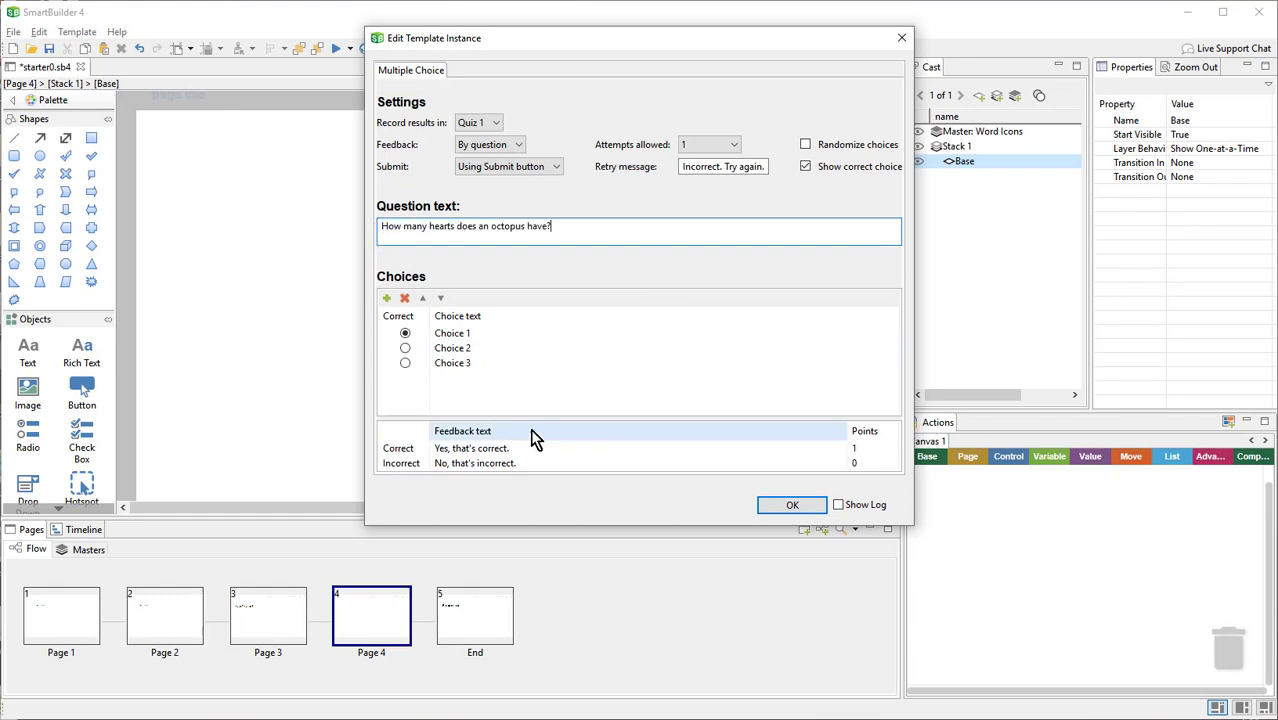
double_click(465, 333)
text(1)
key(Tab)
text(2)
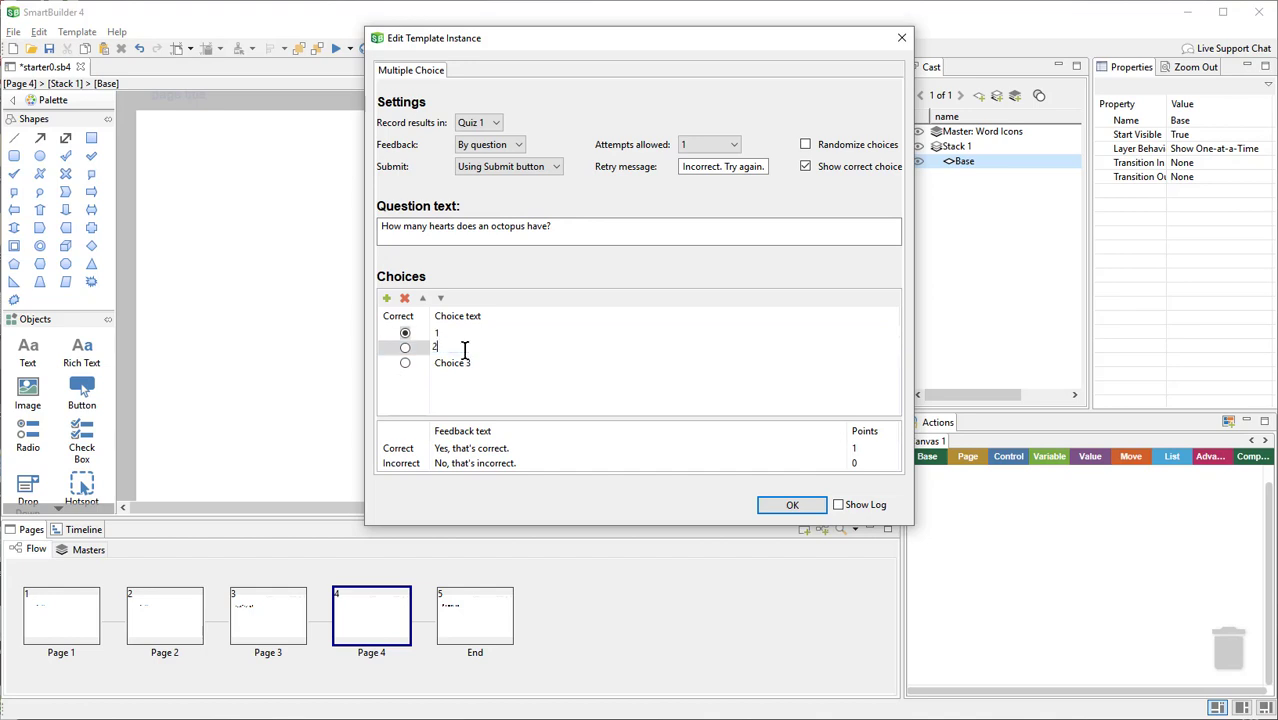
key(Tab)
text(3)
Add a fourth choice, 4, mark choice 3 as correct, and accept the template settings.
click(388, 298)
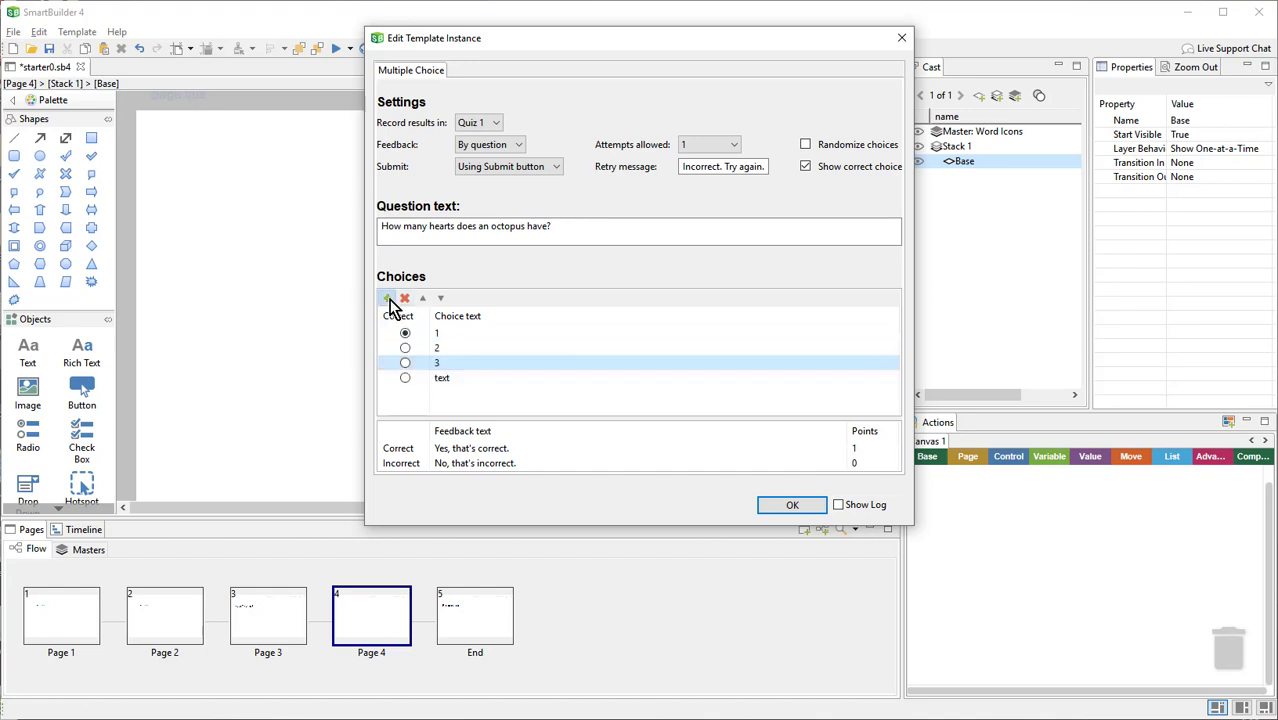
double_click(442, 378)
text(4)
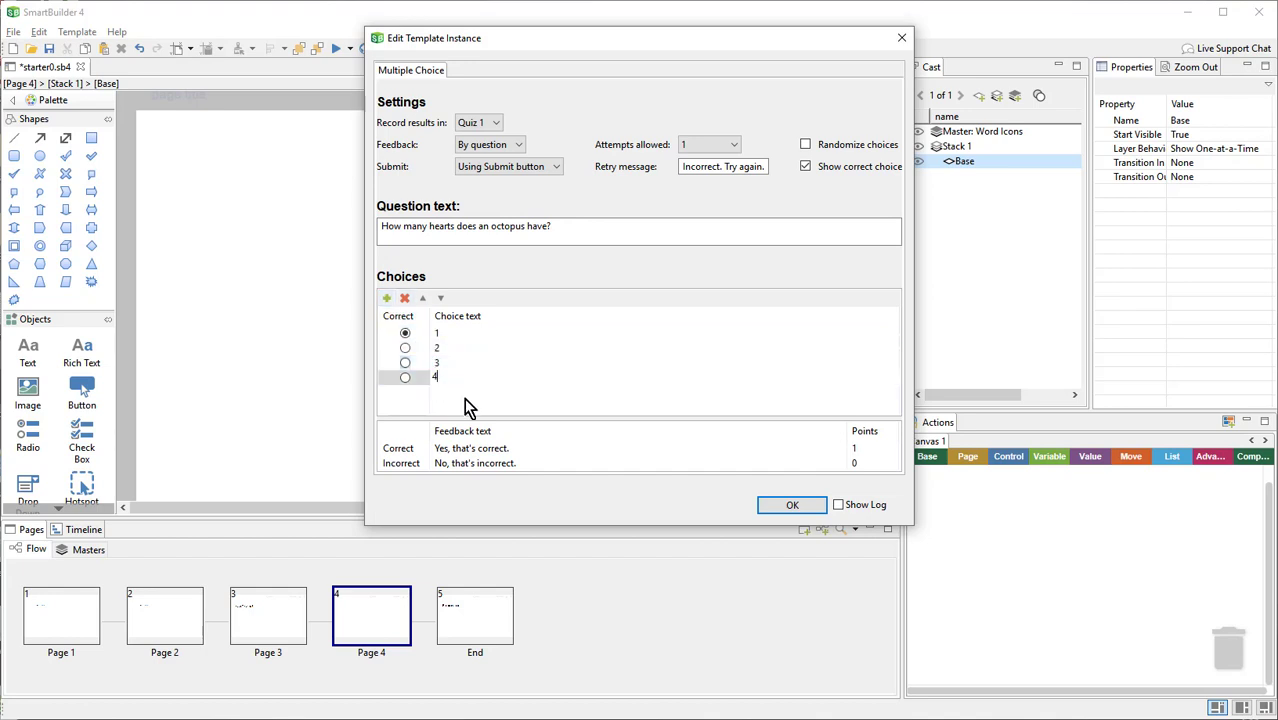
key(Return)
click(404, 363)
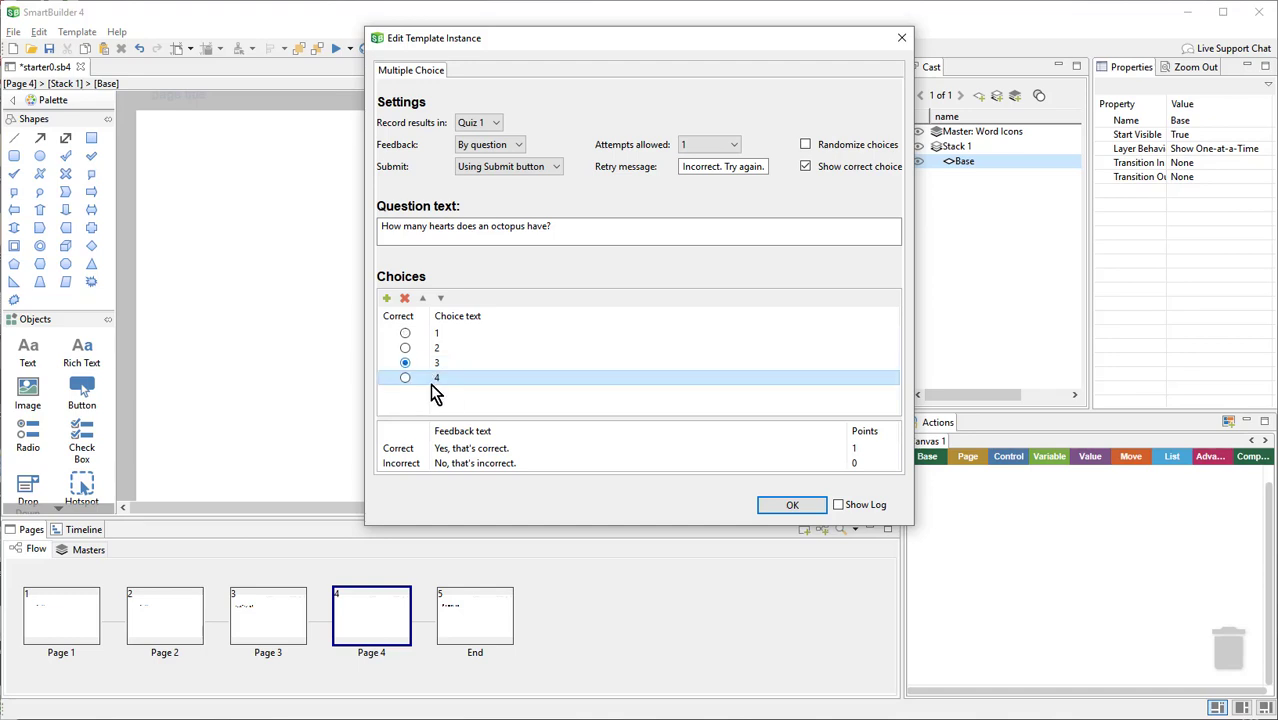
click(793, 506)
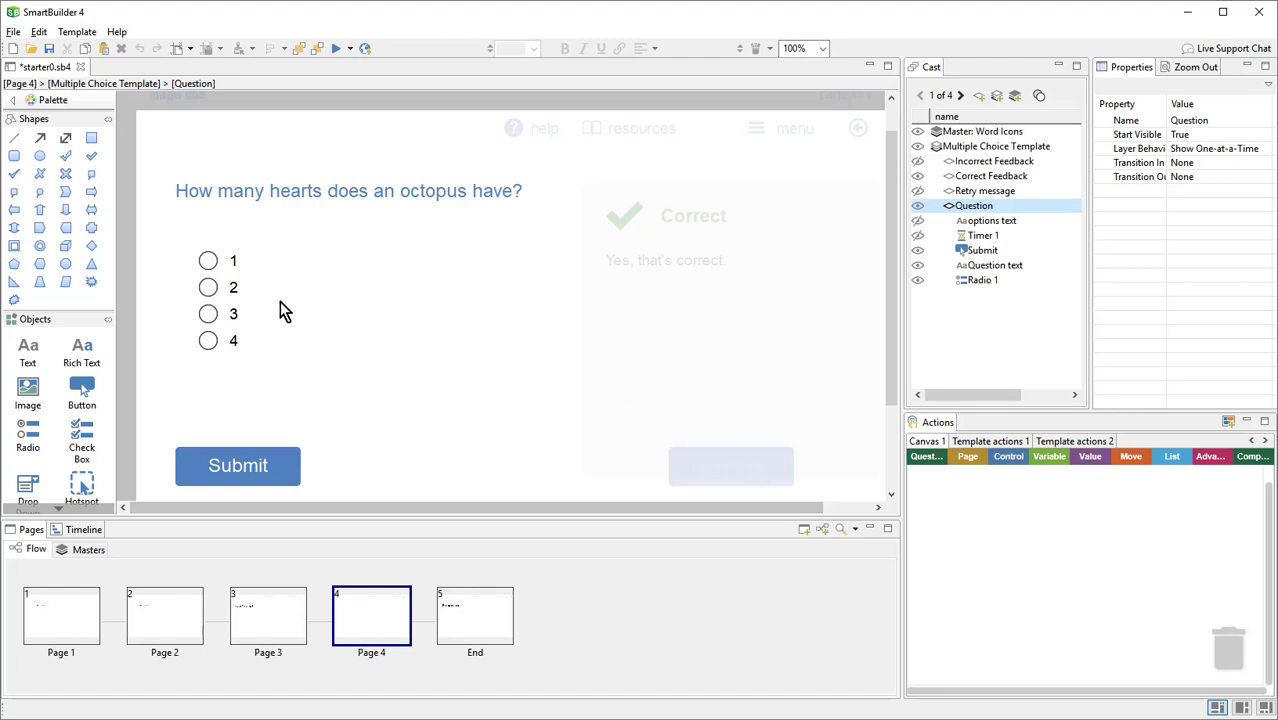
Rename the new multiple choice page as Question 1.
click(372, 653)
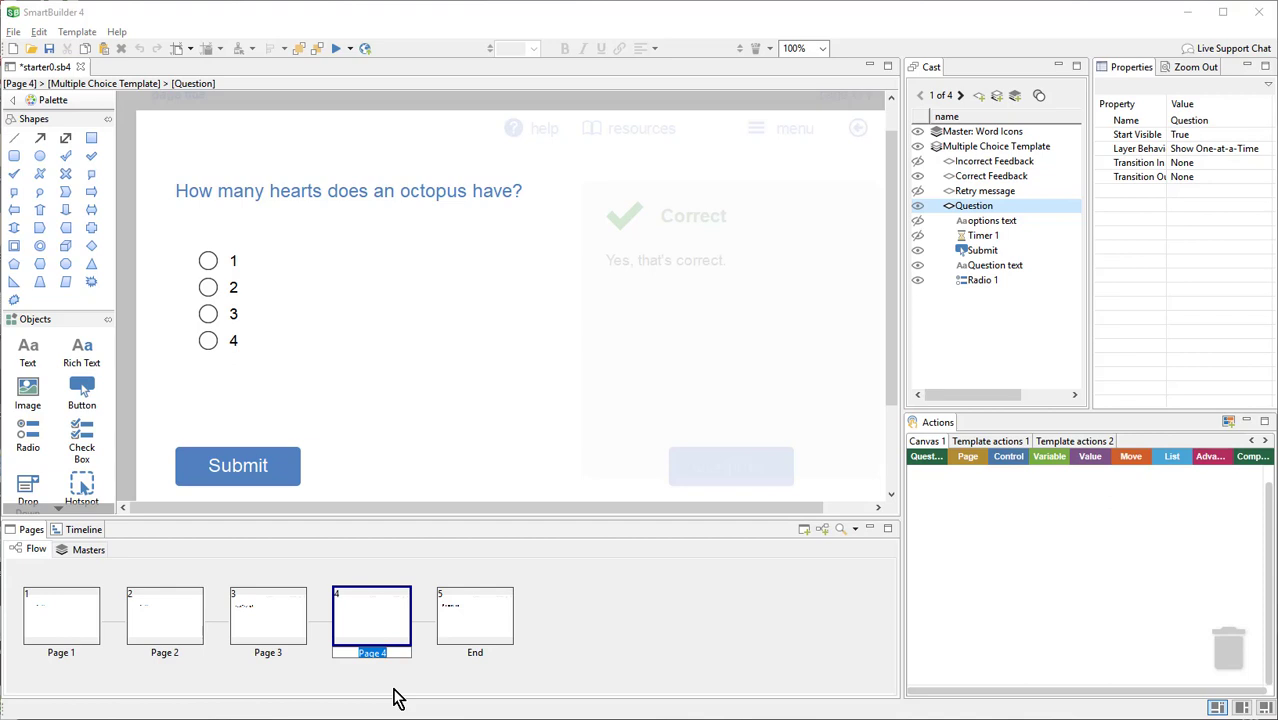
text(Question 1)
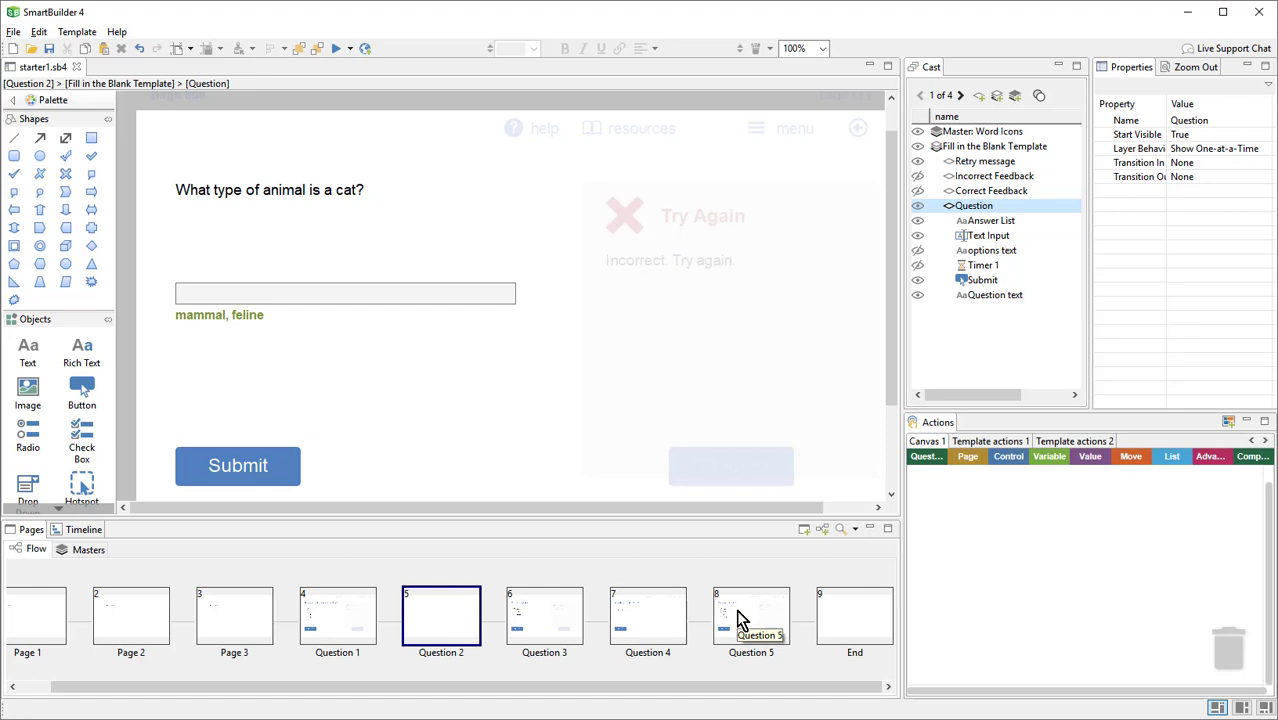
Add a new page after Question 5 and name it Results.
click(741, 620)
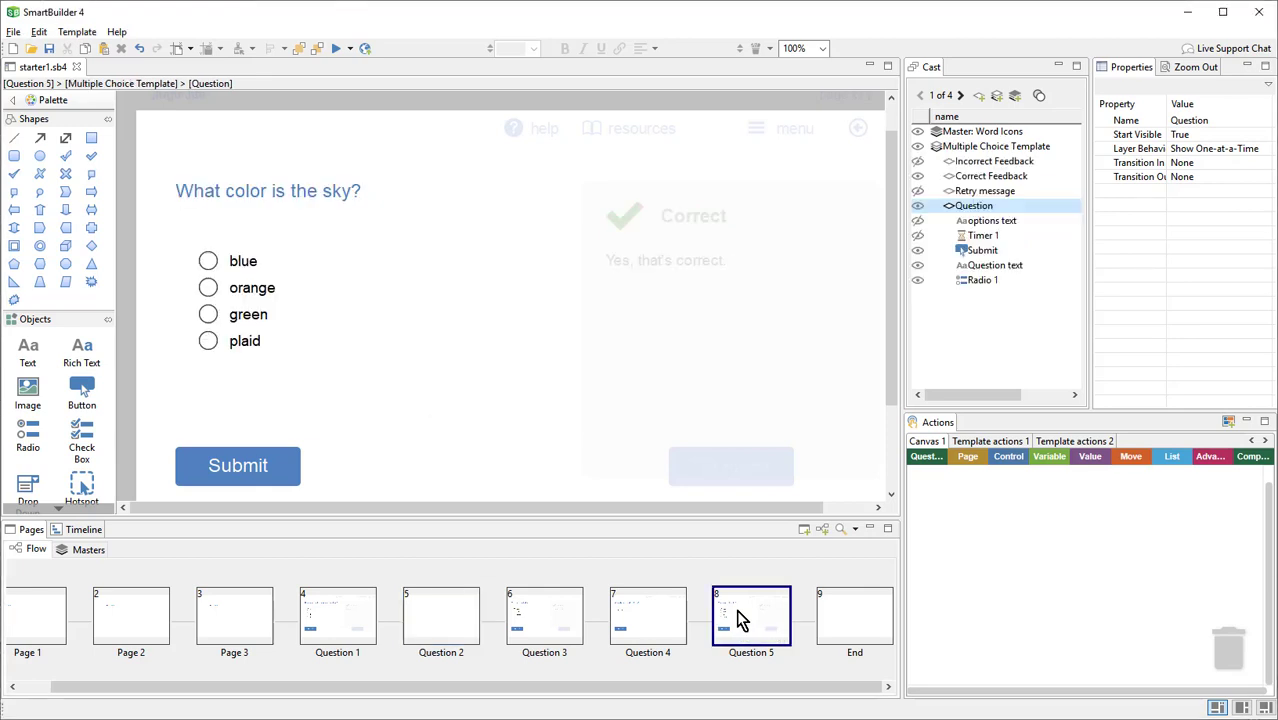
click(804, 529)
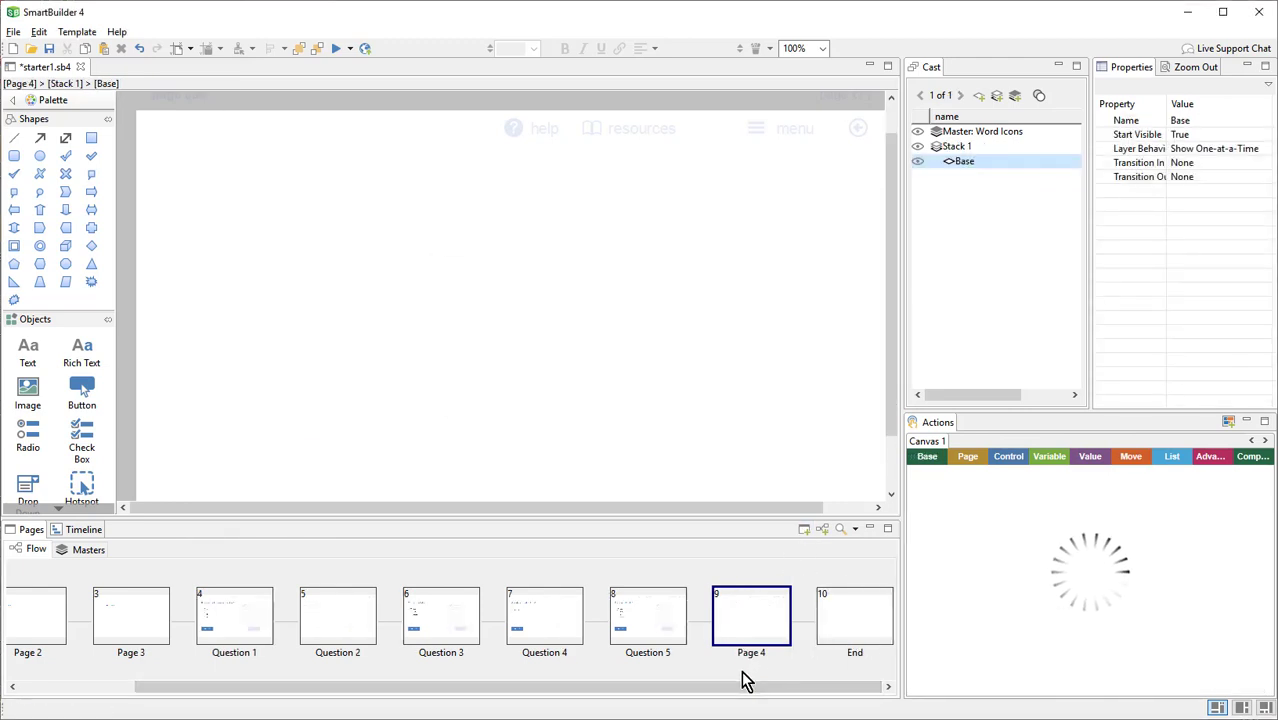
double_click(745, 653)
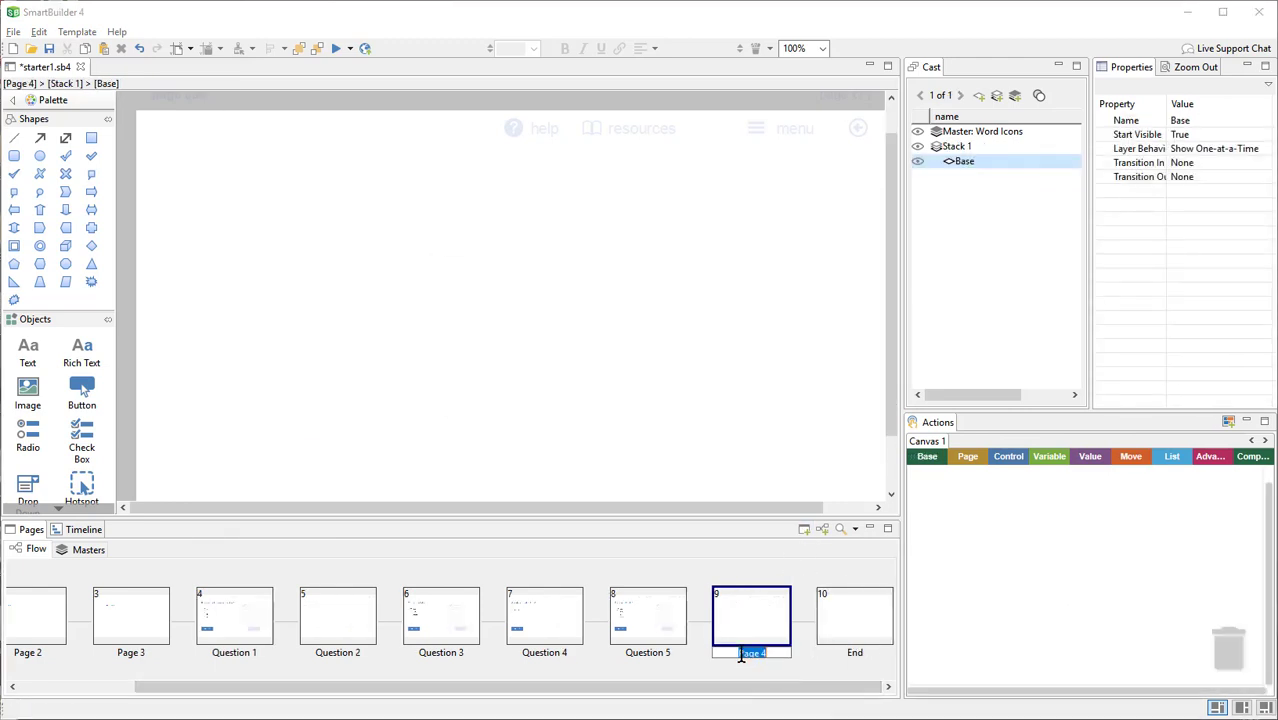
text(Results)
key(Return)
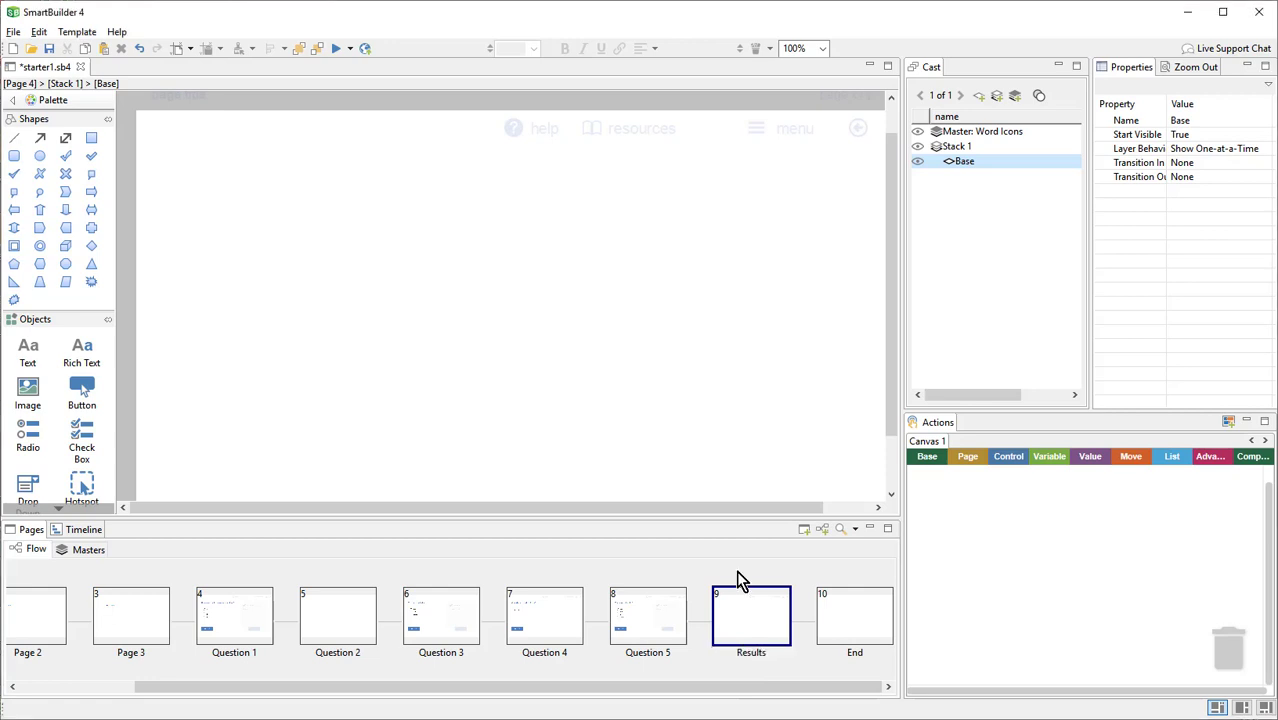
Apply the Linear Quiz Results template from the Quizzing category to the Results page.
click(80, 33)
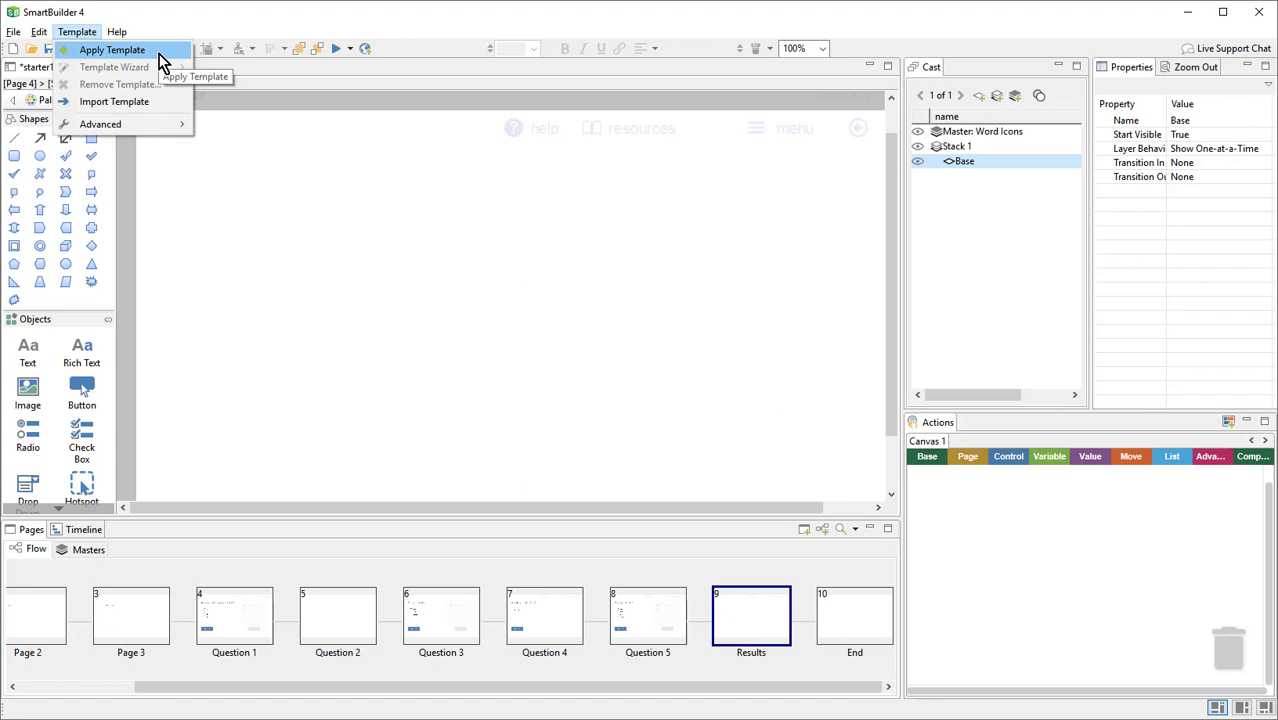
click(112, 50)
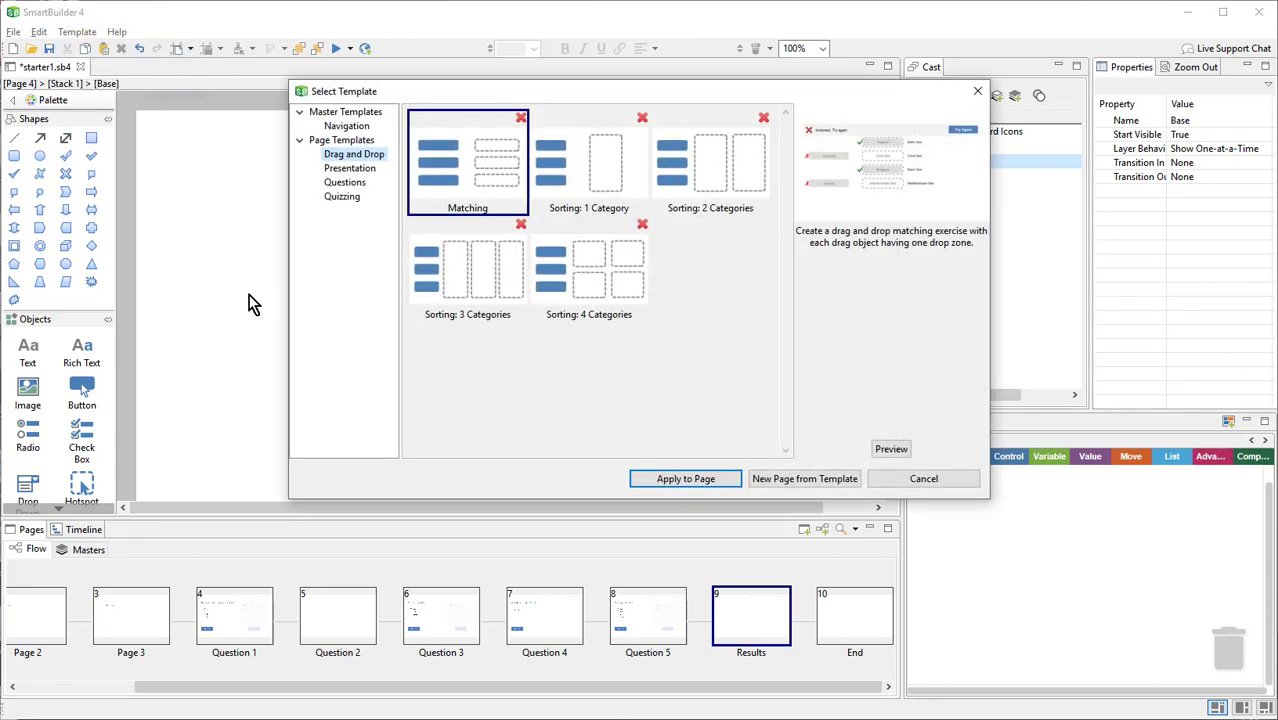
click(340, 198)
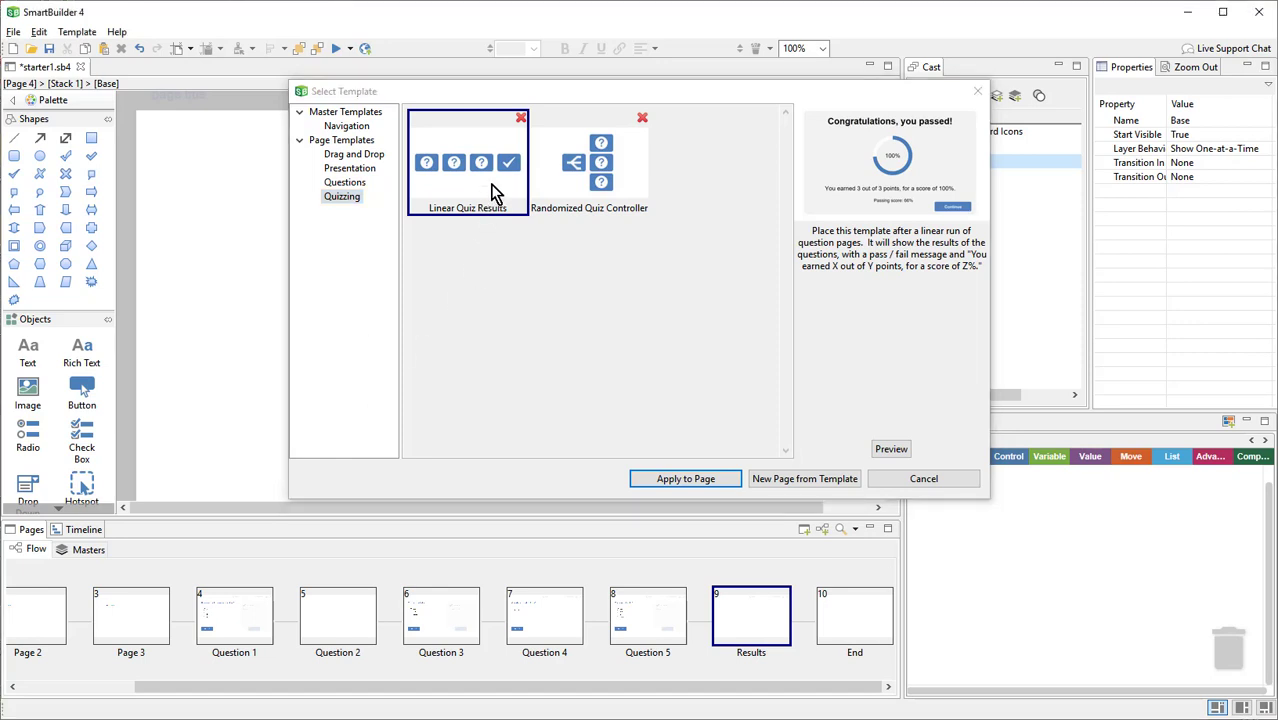
click(645, 483)
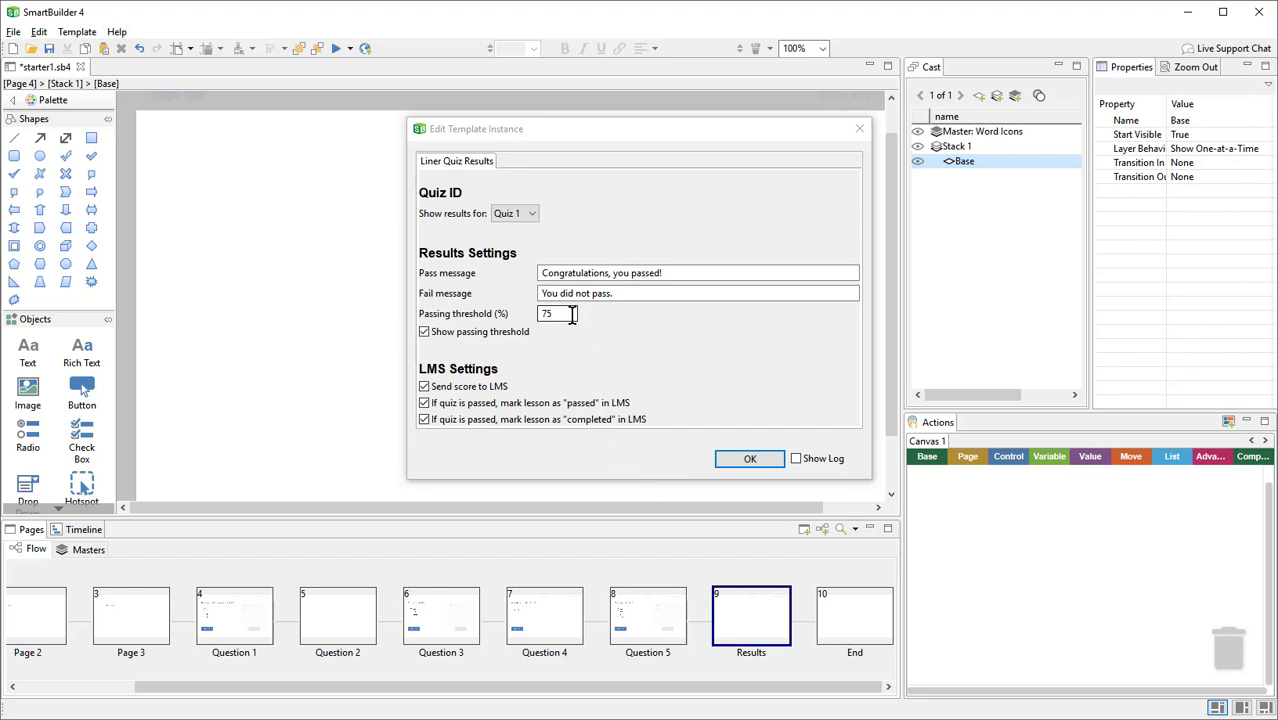
Set the quiz passing threshold to 80%, turn off showing the threshold, and accept the template settings.
drag(572, 315, 502, 314)
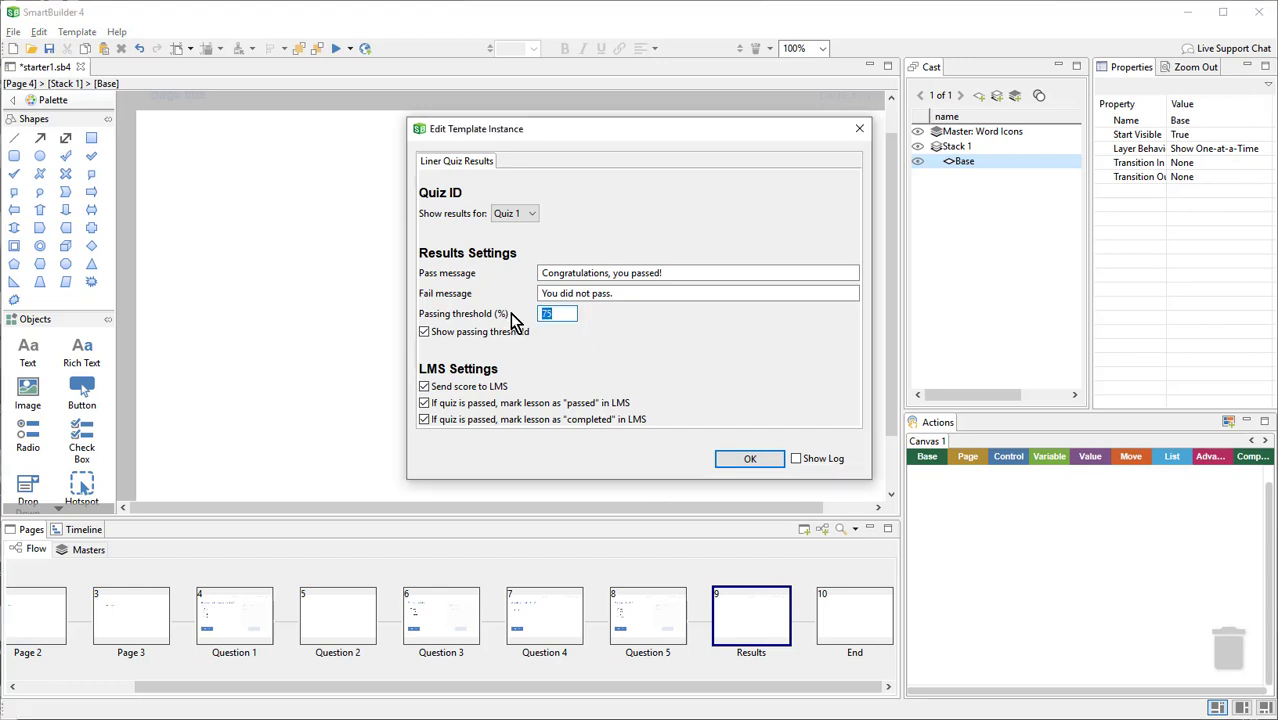
text(80)
click(423, 332)
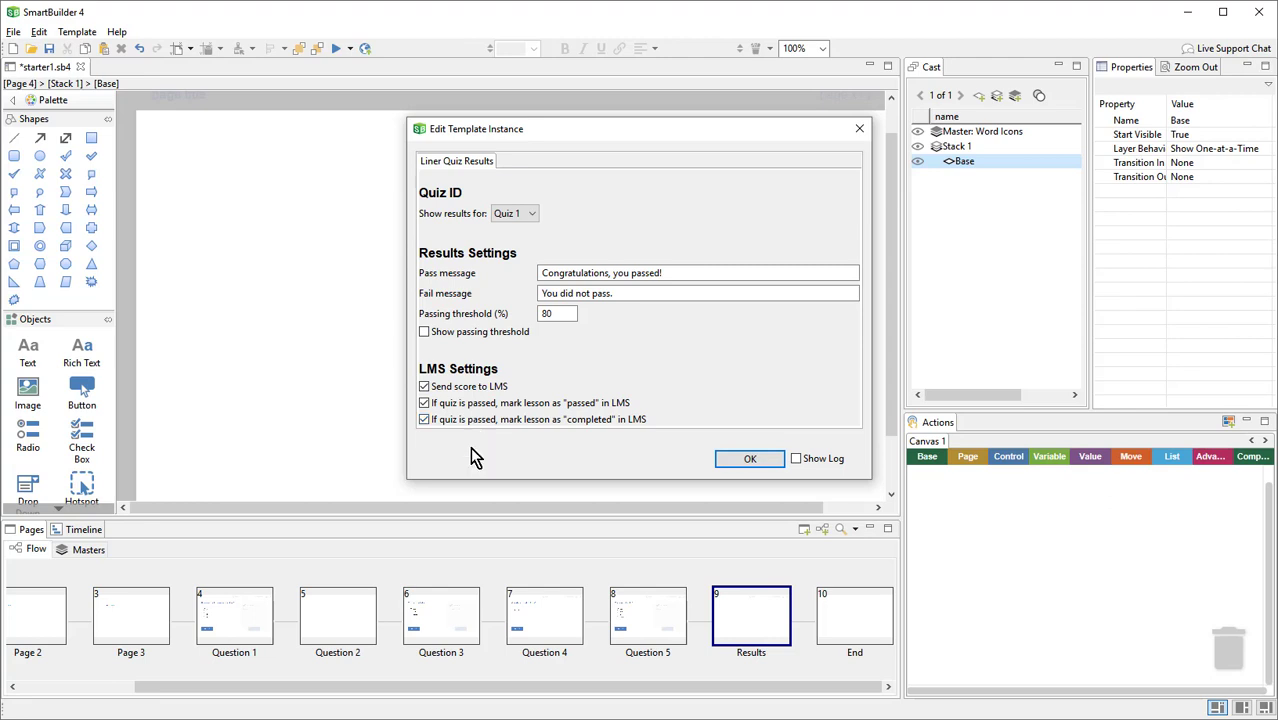
click(748, 461)
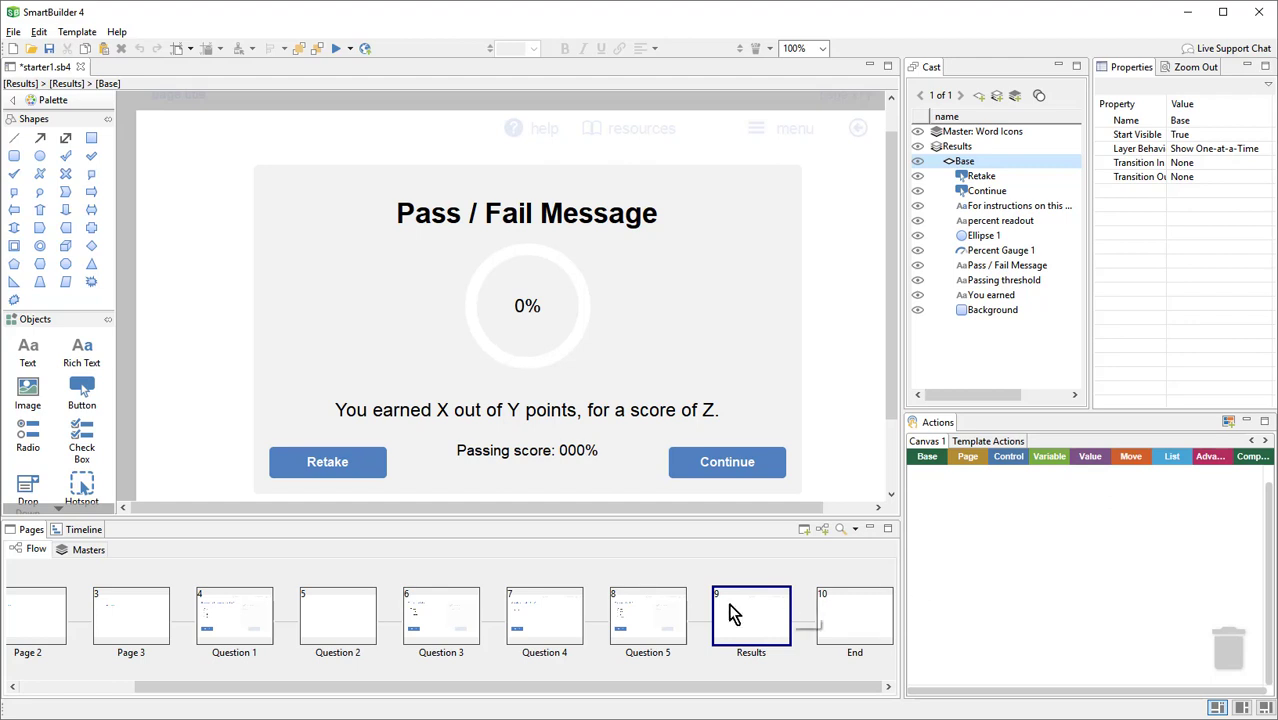
Preview the lesson from the Question 1 page, submit 3 for the octopus question, and continue.
click(237, 633)
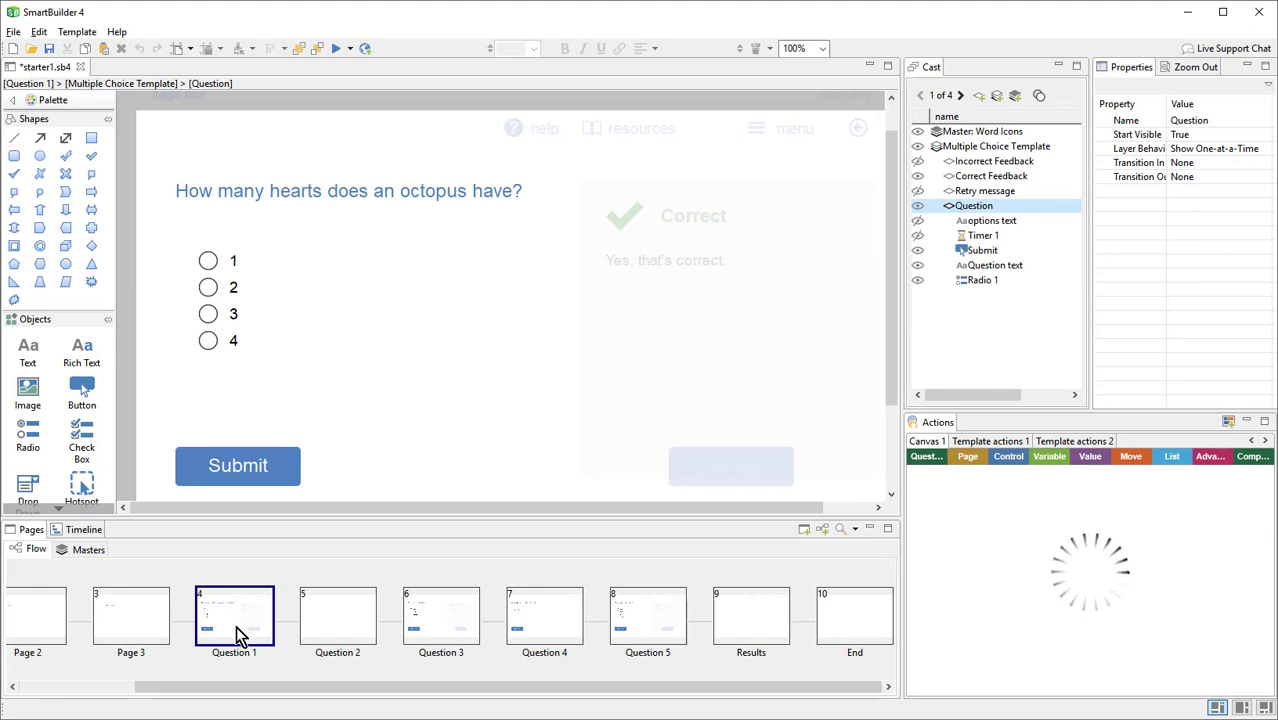
click(333, 50)
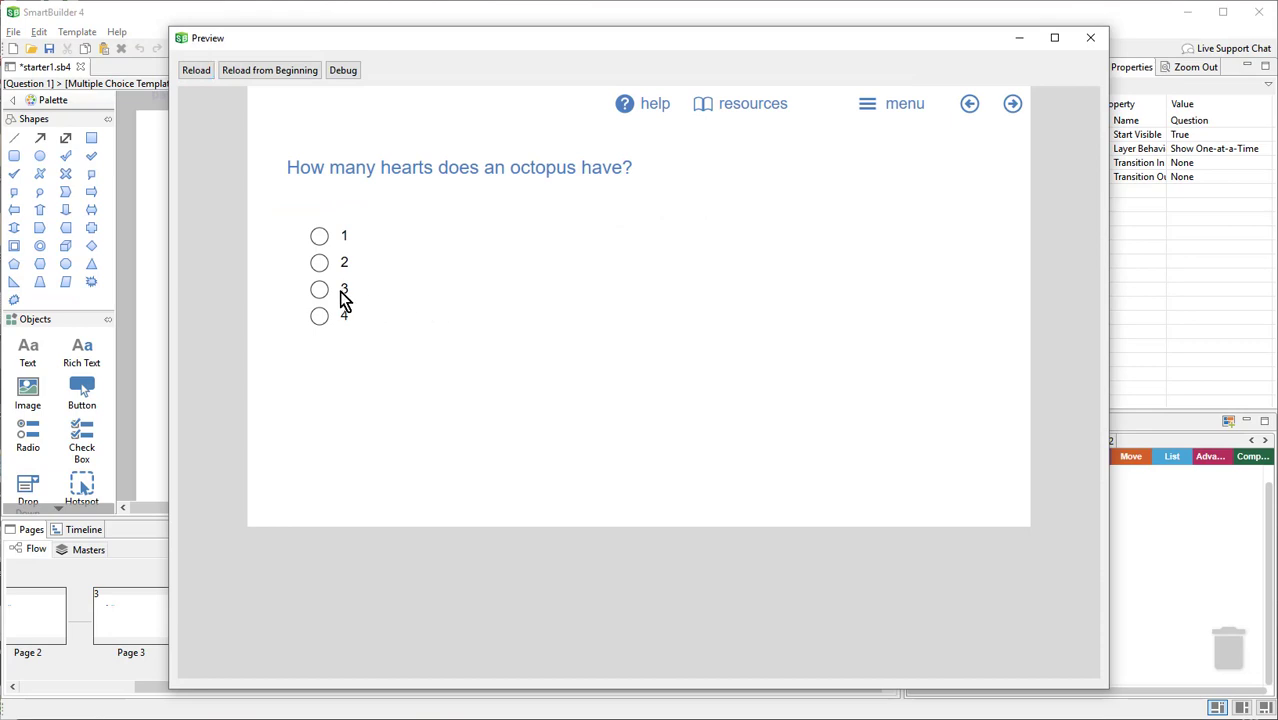
click(319, 290)
click(349, 440)
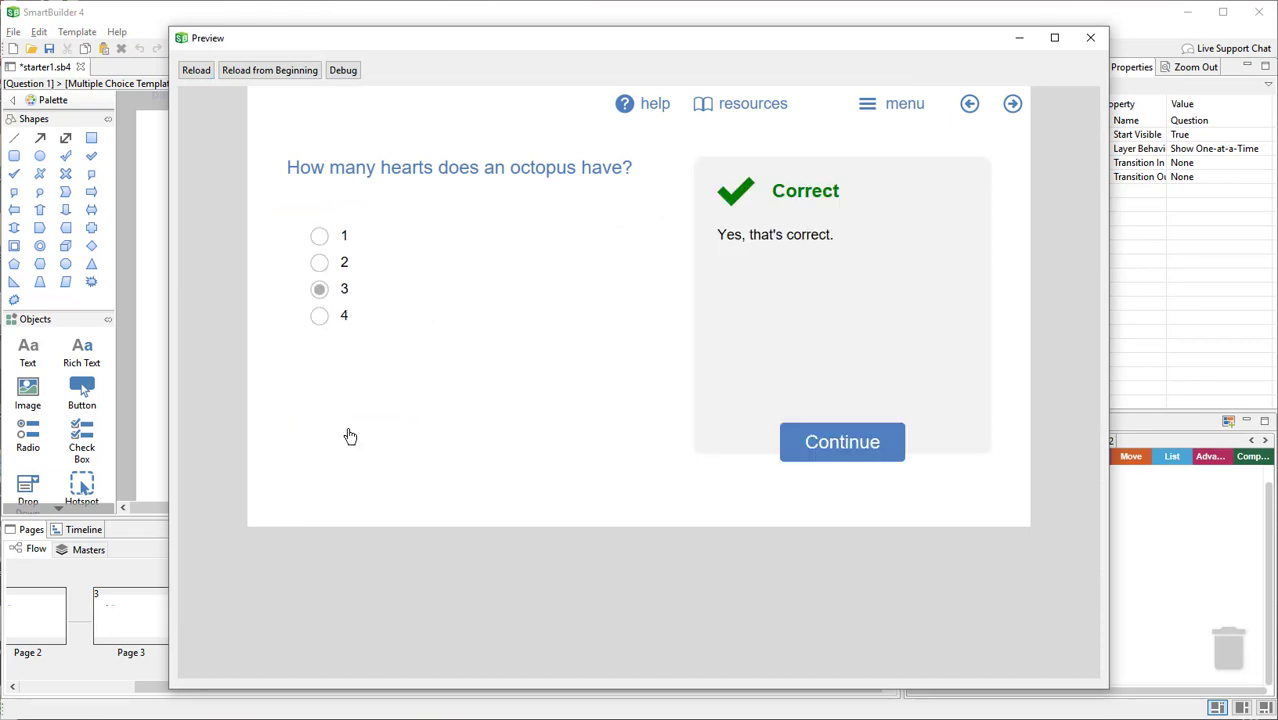
click(814, 440)
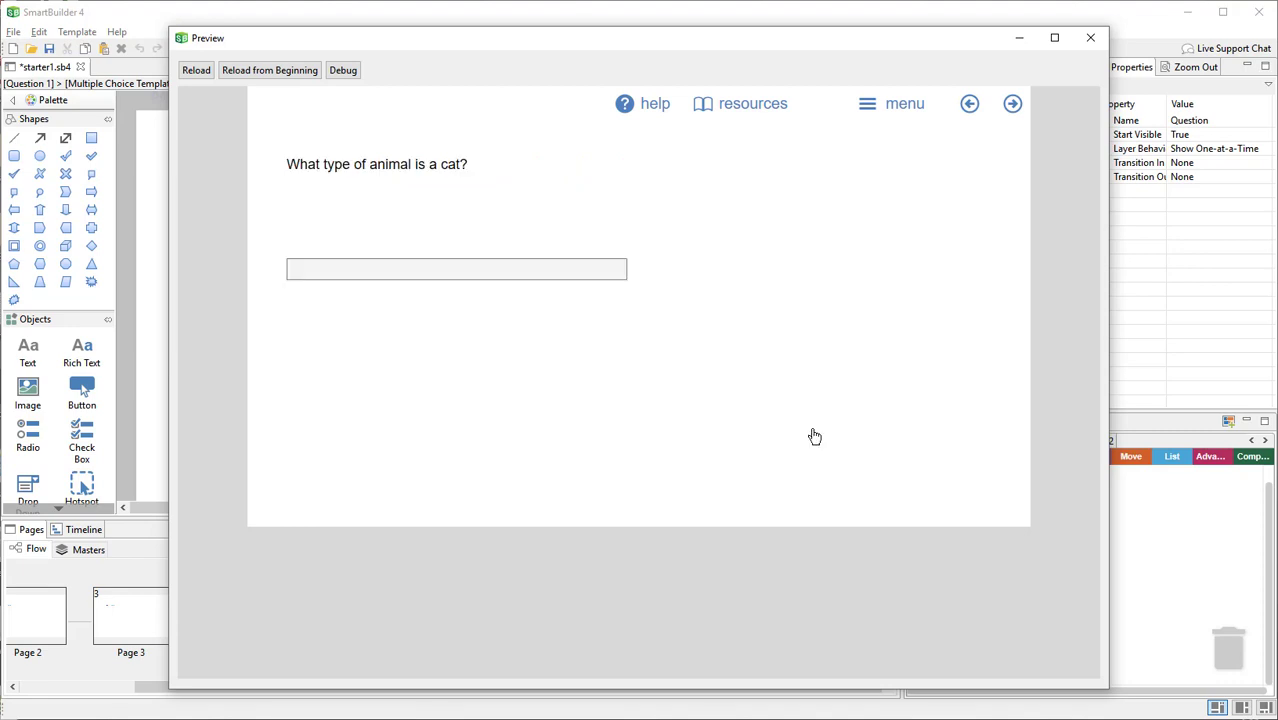
Answer the previewed cat question with "feline", submit it, and continue to the next question.
click(494, 275)
text(feline)
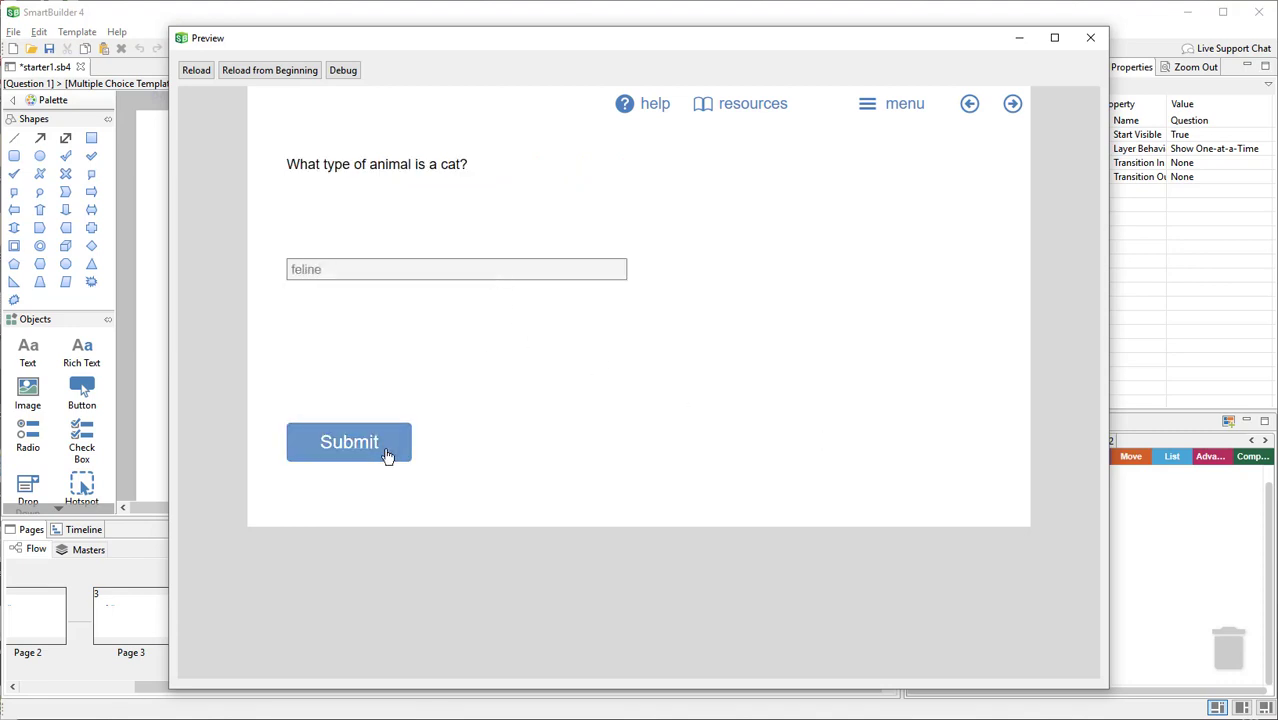
click(349, 442)
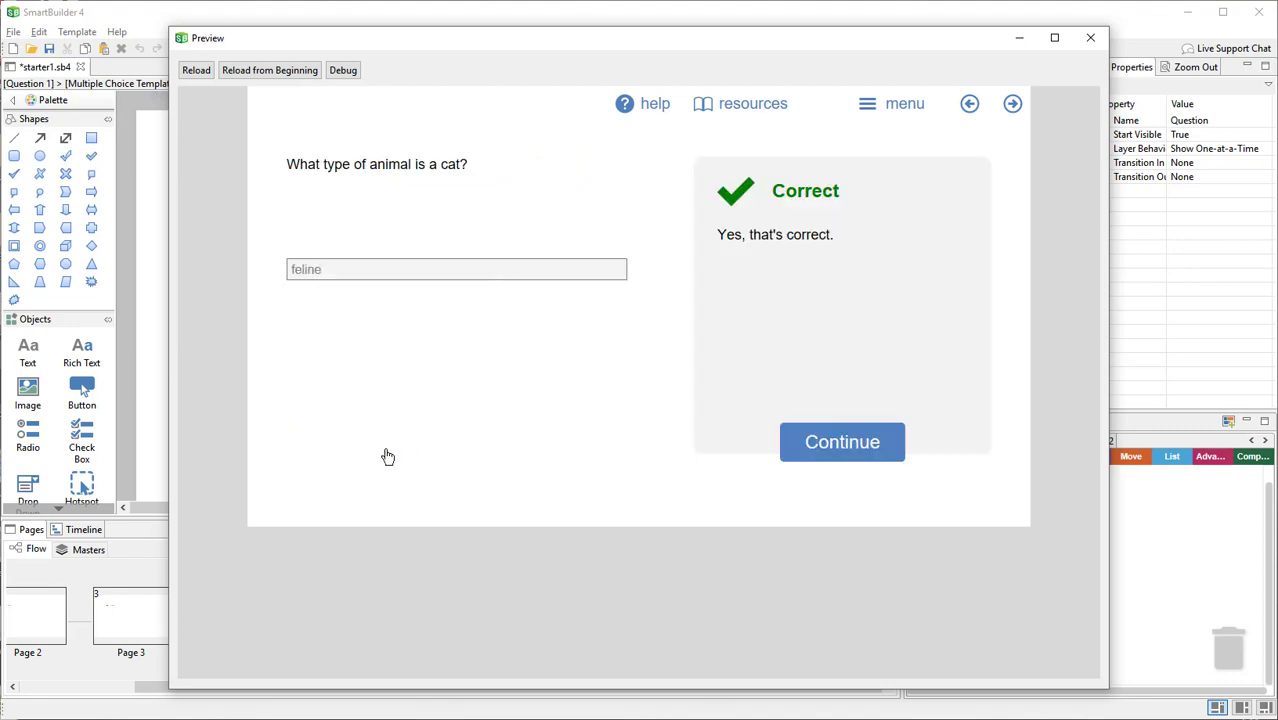
click(854, 446)
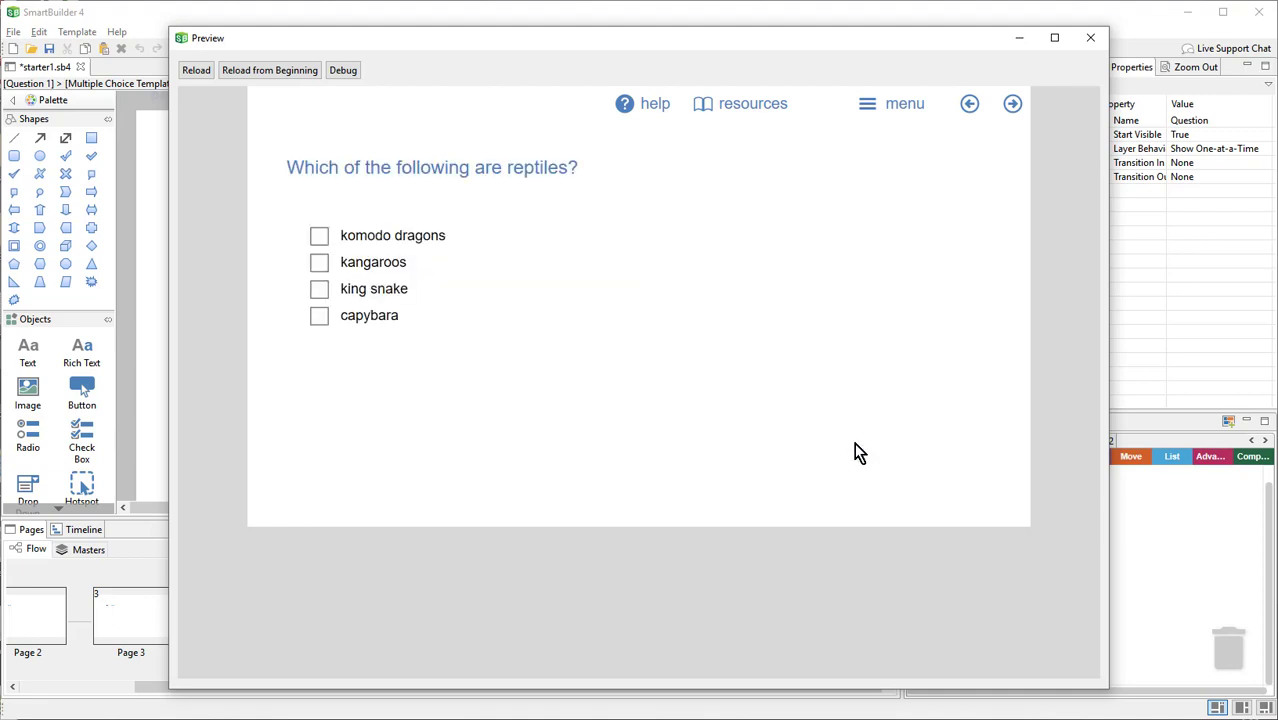
Select king snake and komodo dragons for the previewed reptiles question and submit the answer.
click(321, 288)
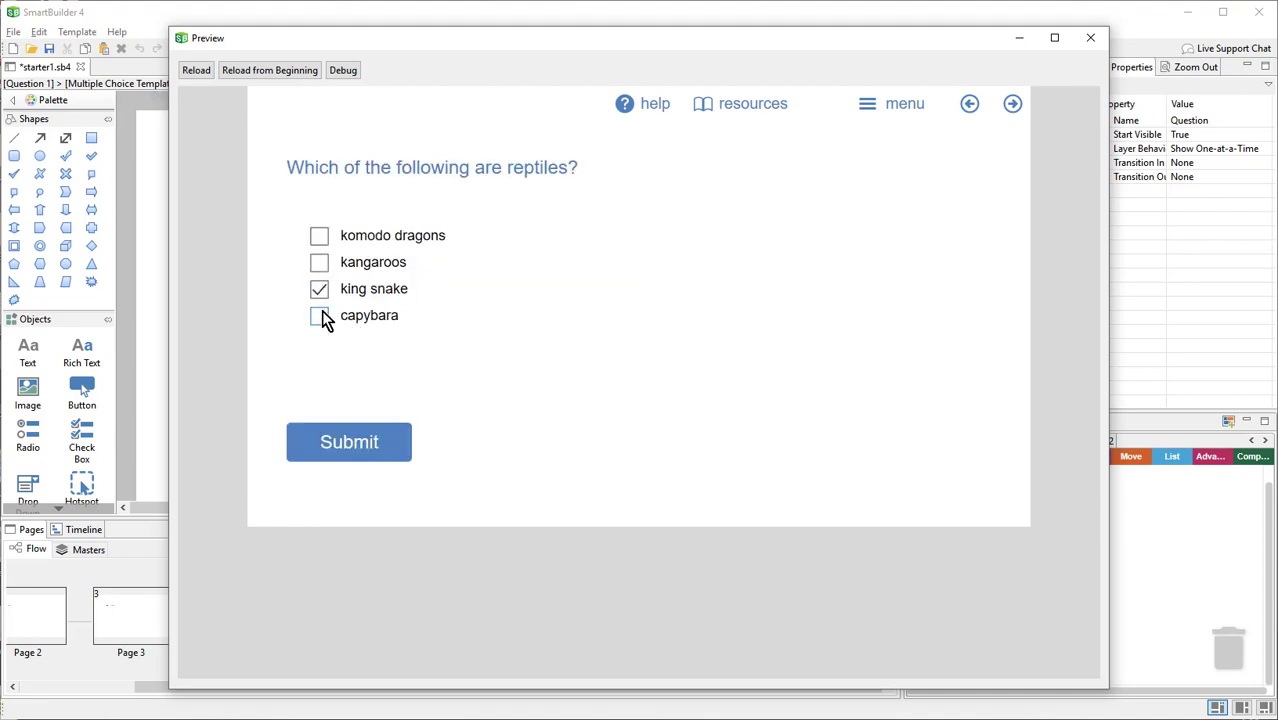
click(320, 236)
click(364, 442)
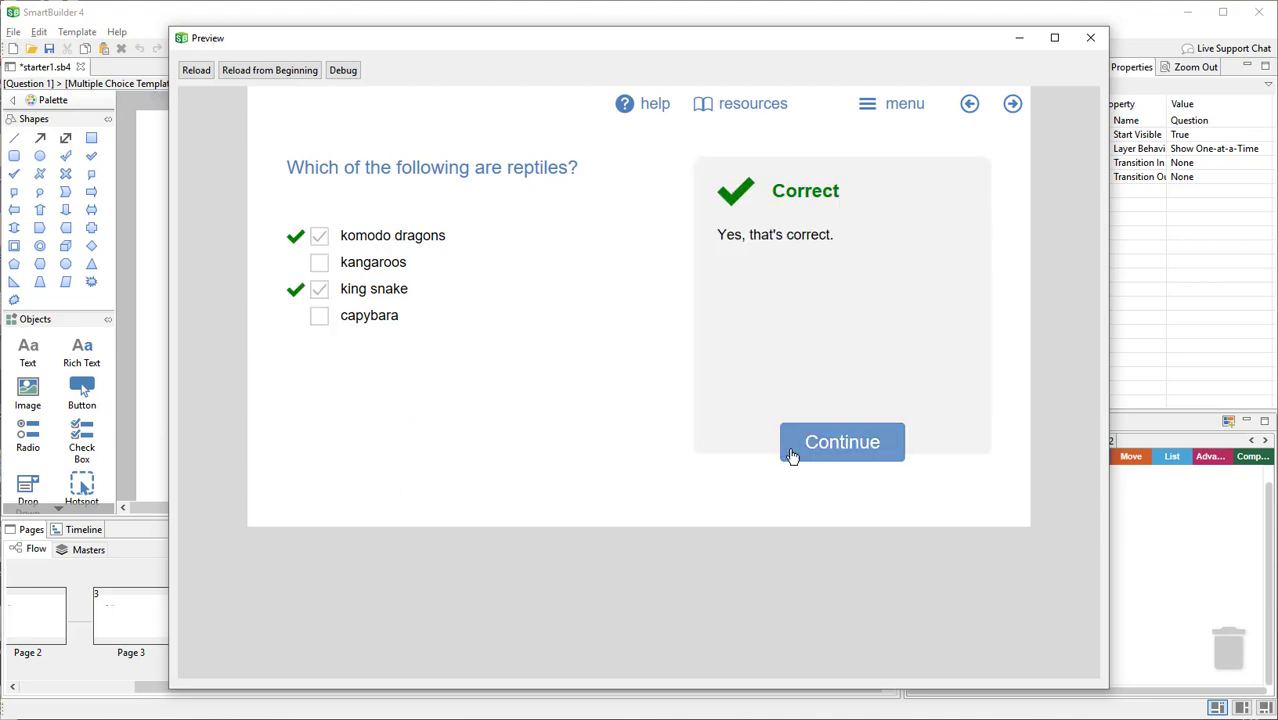
Move on to the previewed crow question, answer it with Passeridae, submit, and continue.
click(797, 455)
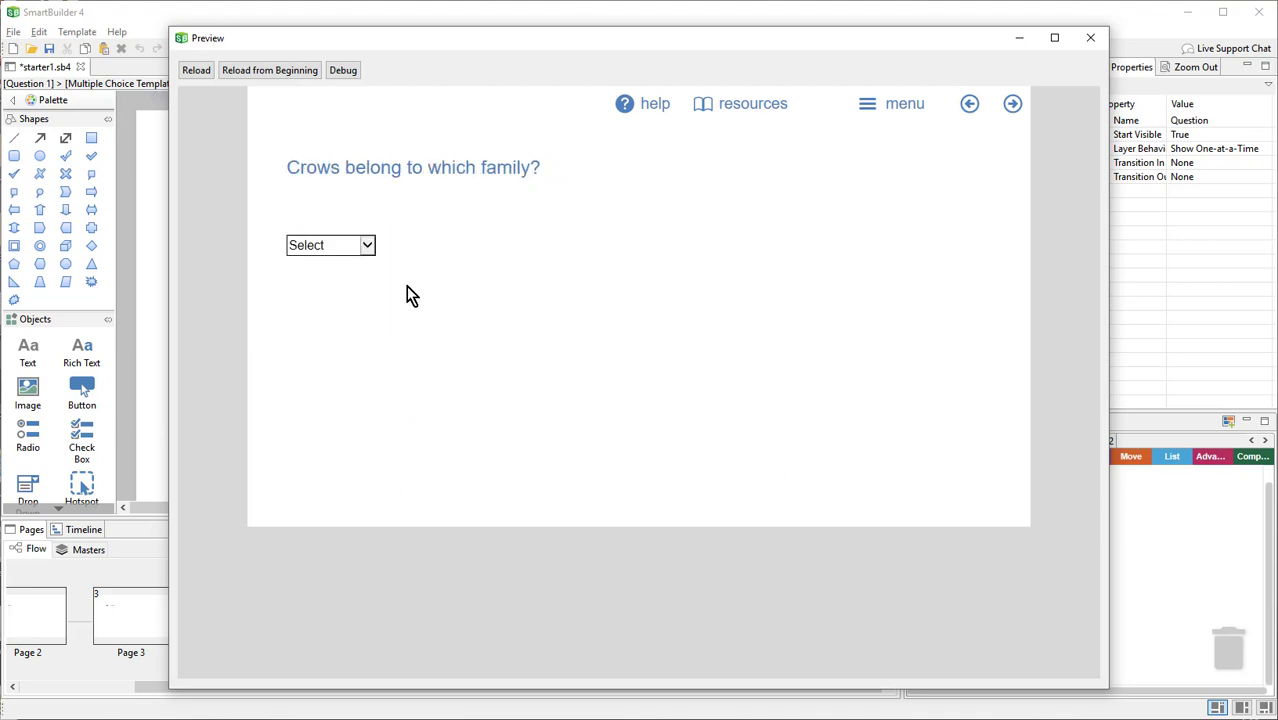
click(356, 249)
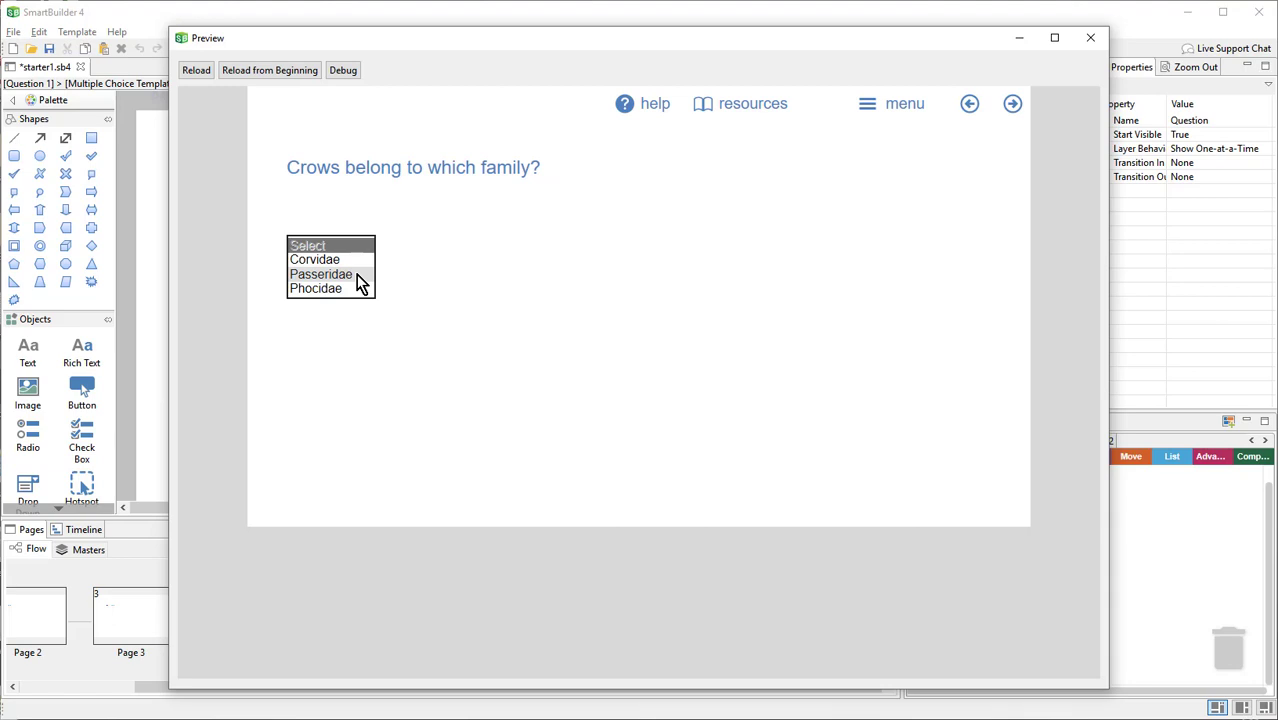
click(356, 274)
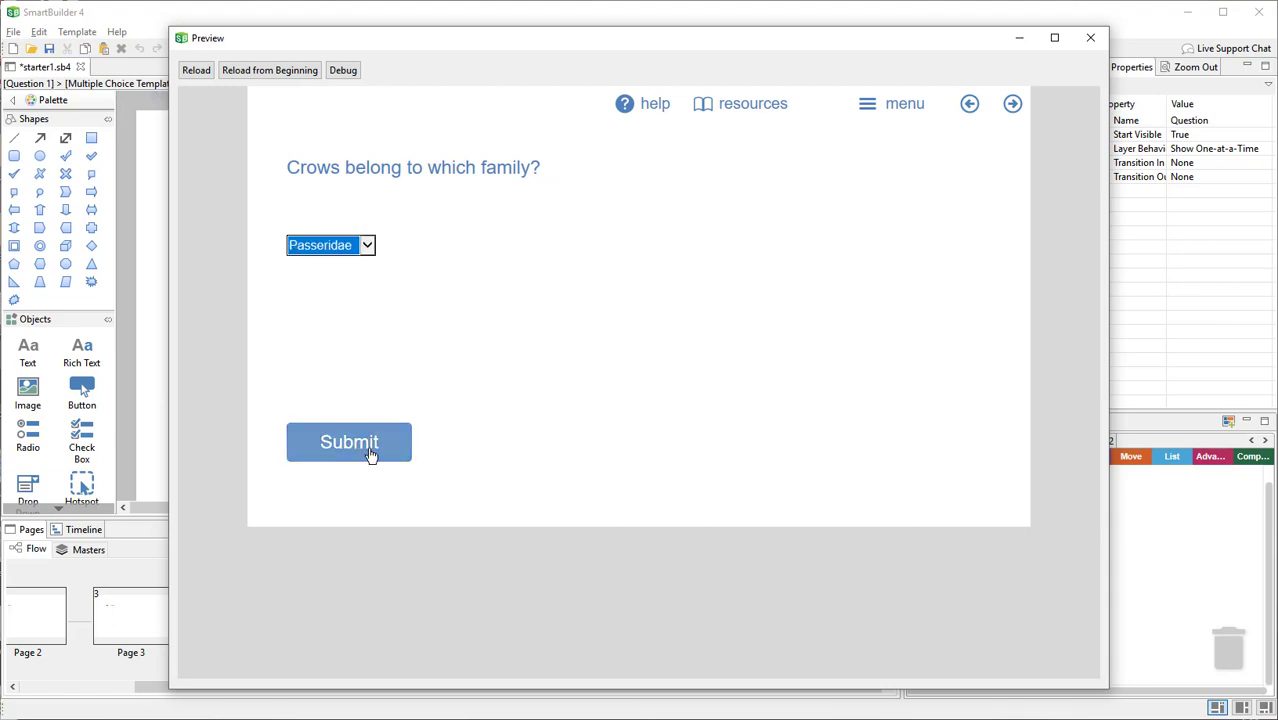
click(370, 454)
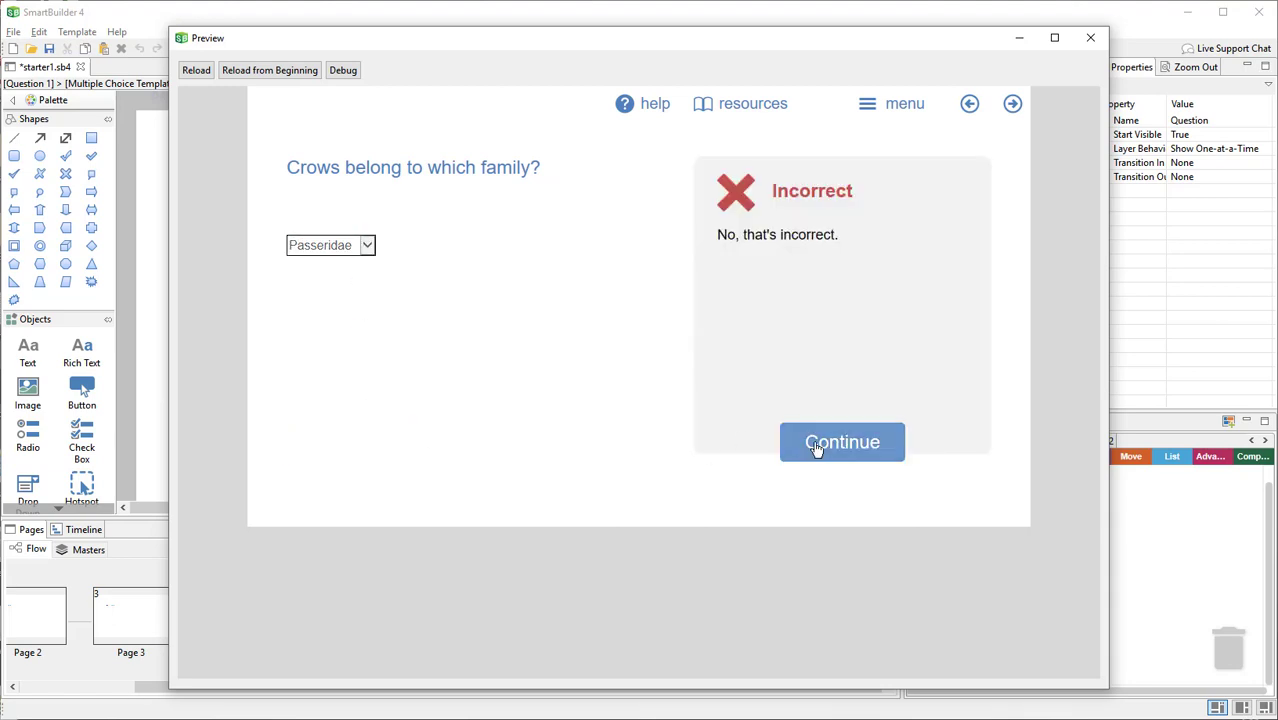
click(815, 448)
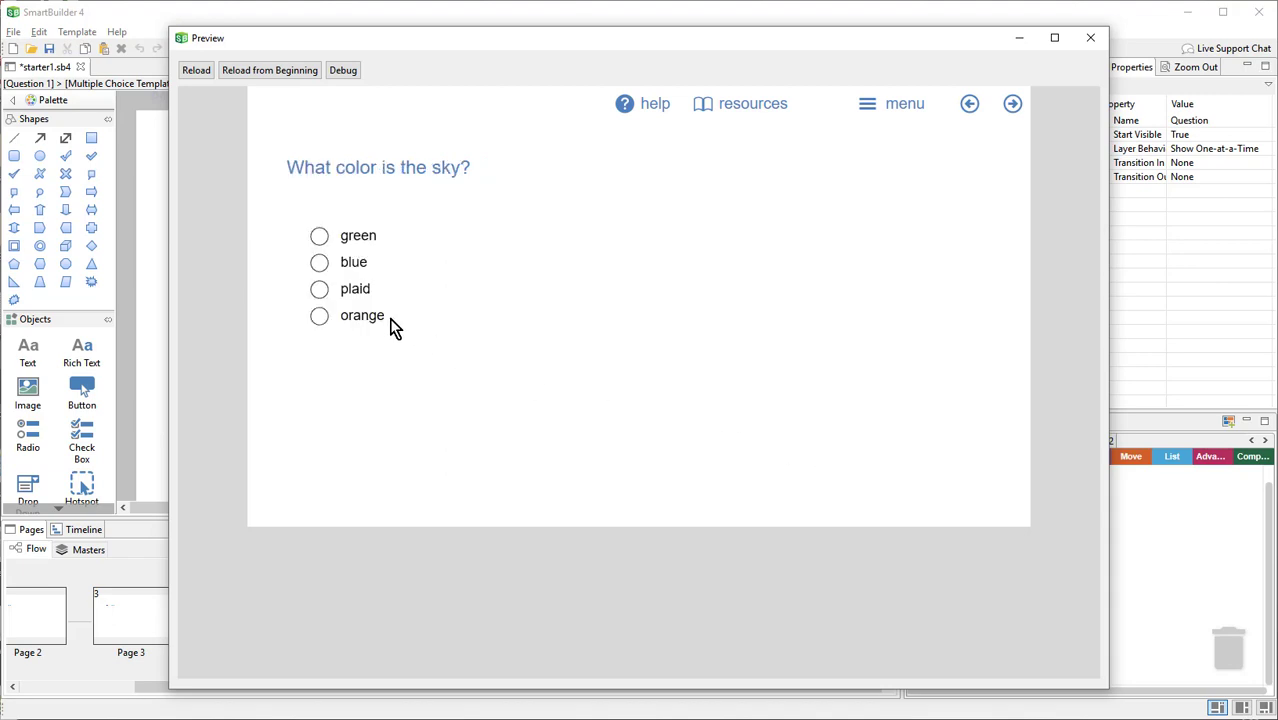
Submit plaid for the previewed sky question, continue to the results page, and close the preview.
click(360, 294)
click(365, 446)
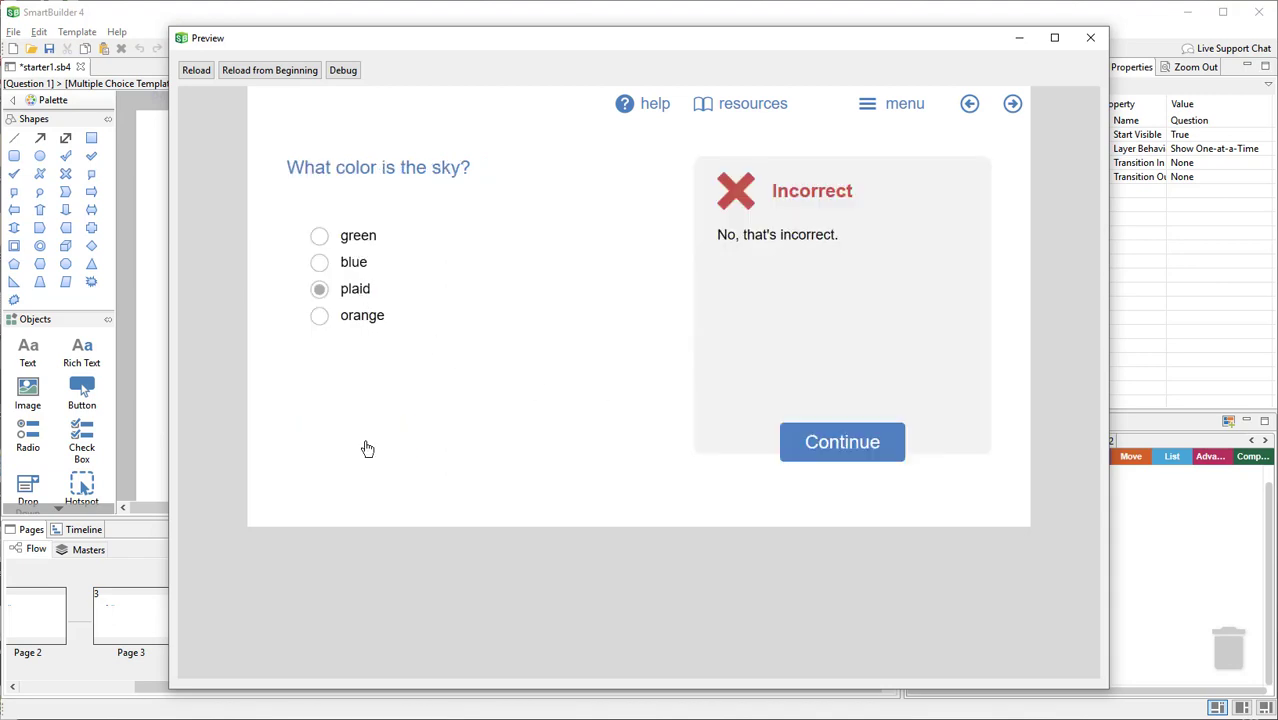
click(836, 455)
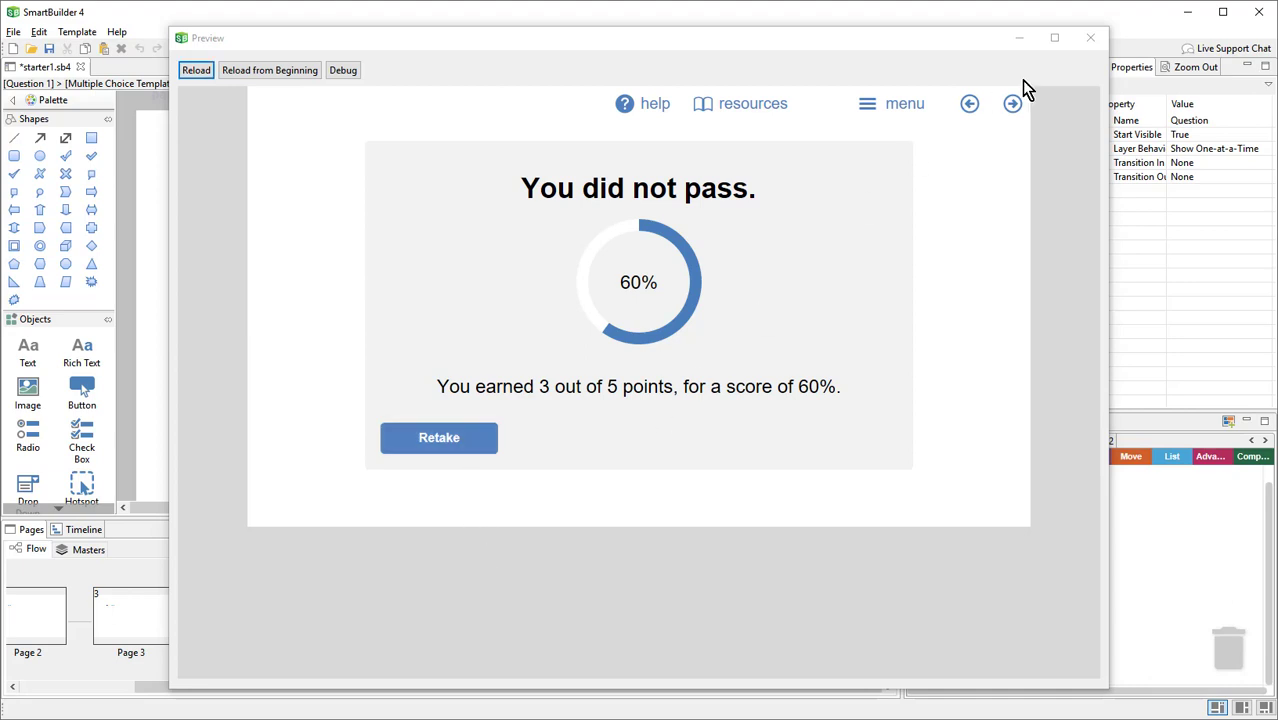
click(1094, 38)
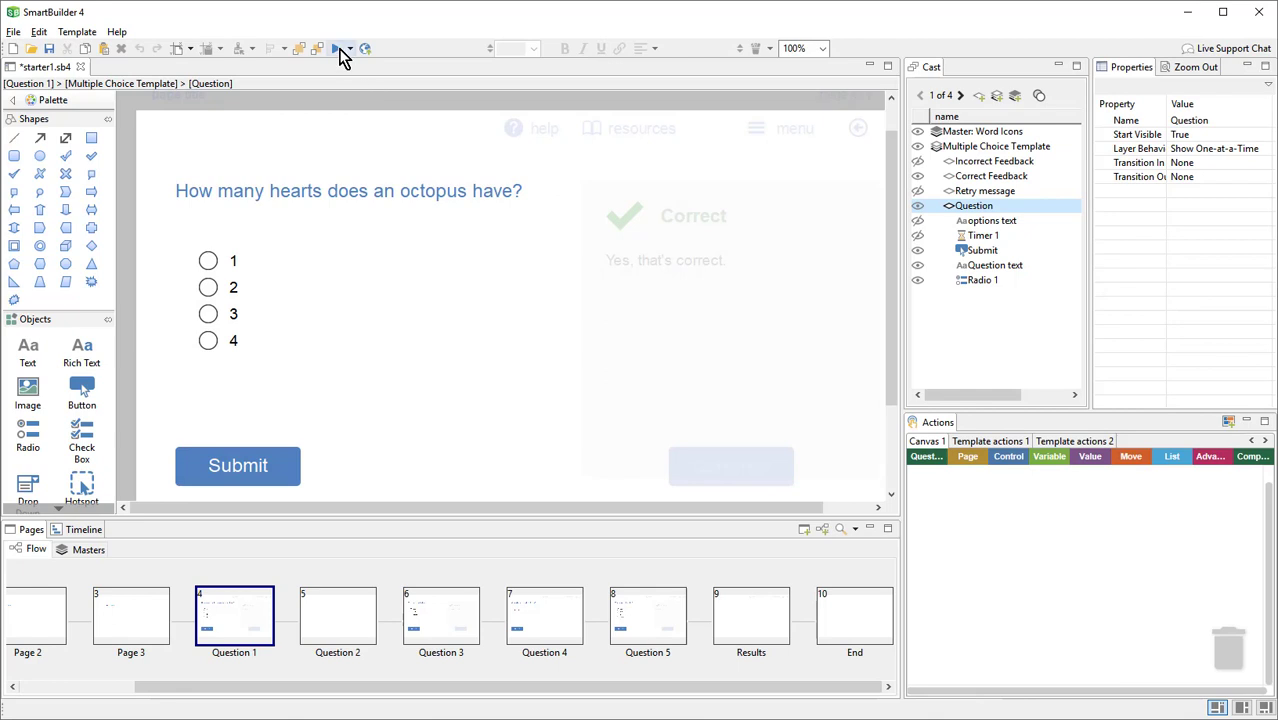
Preview the quiz again from the Question 1 page, submit 3 for the octopus question, and continue.
click(339, 49)
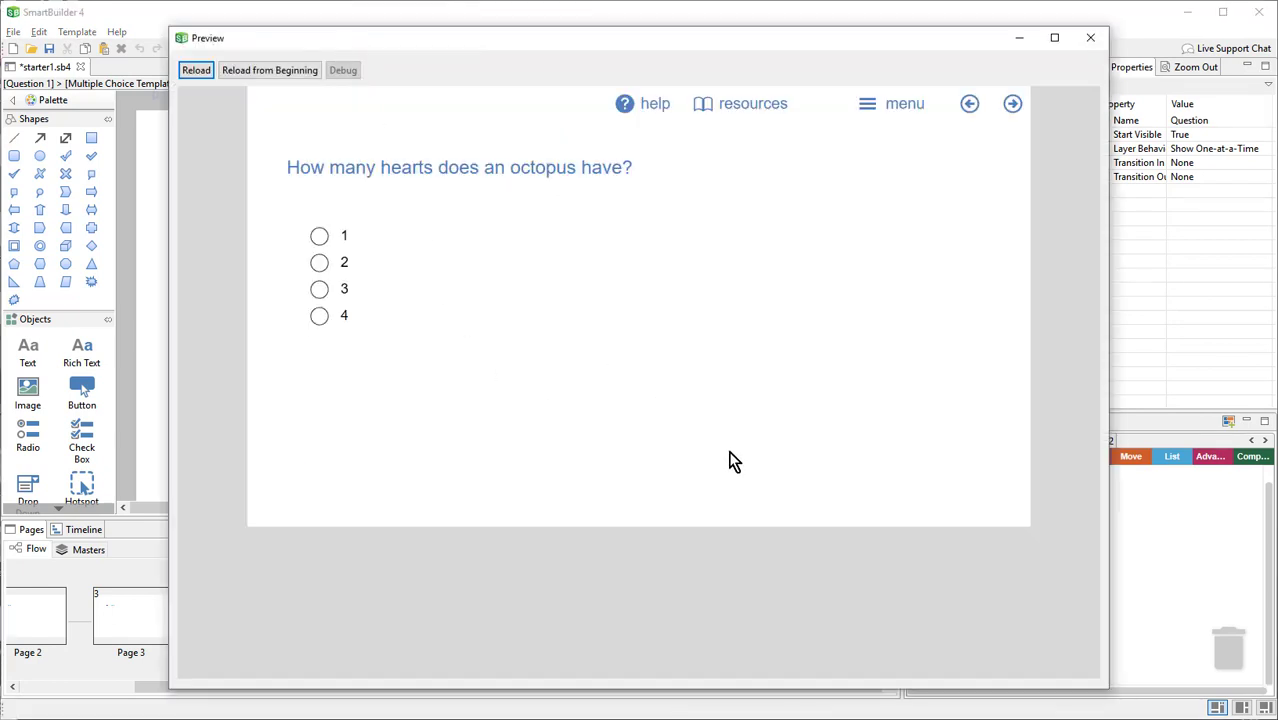
click(319, 289)
click(351, 444)
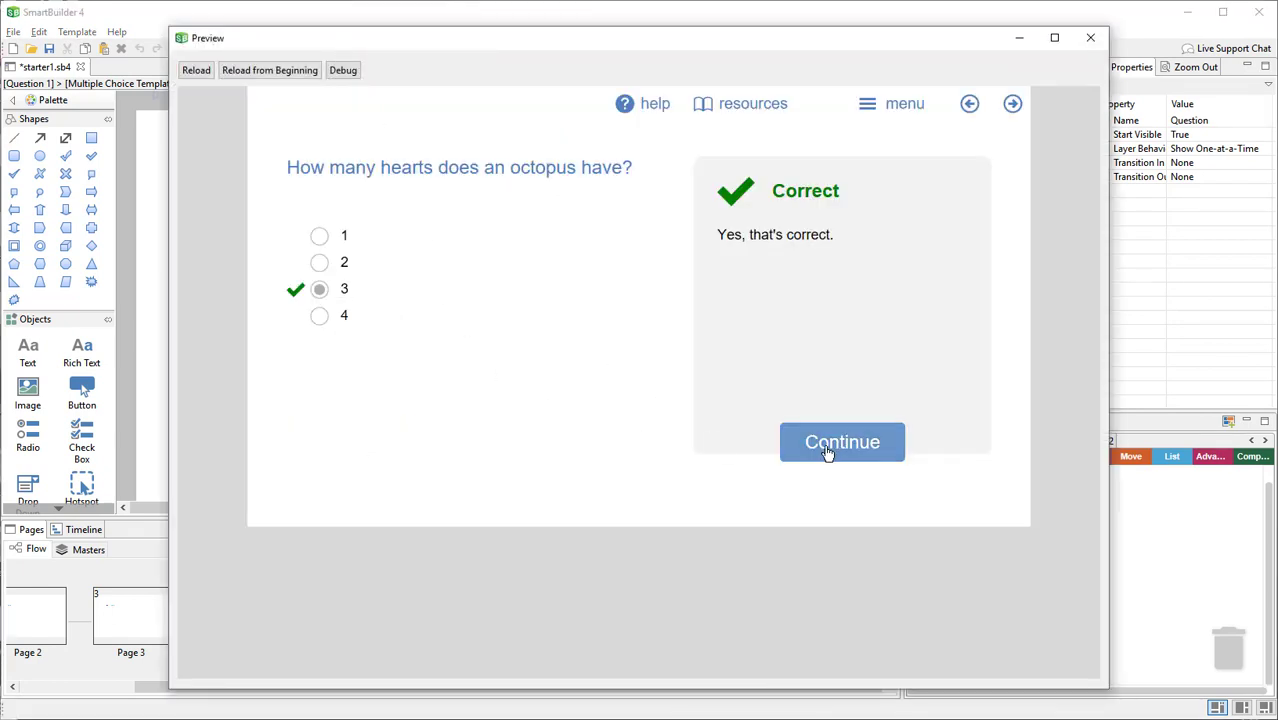
click(826, 452)
Enter "feline" for the cat question in the second preview run, submit it, and continue.
click(408, 276)
text(feline)
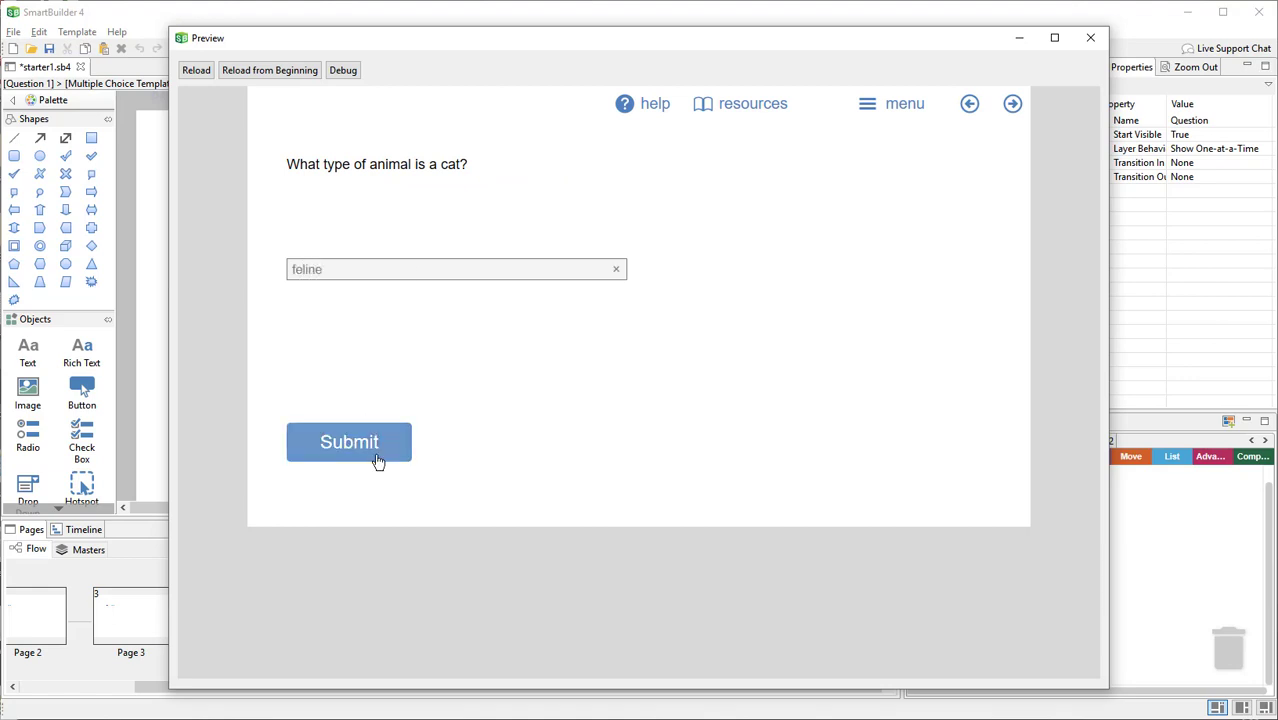
click(378, 460)
click(864, 445)
Choose komodo dragons and king snake for the previewed reptiles question, submit the answer, and continue.
click(385, 236)
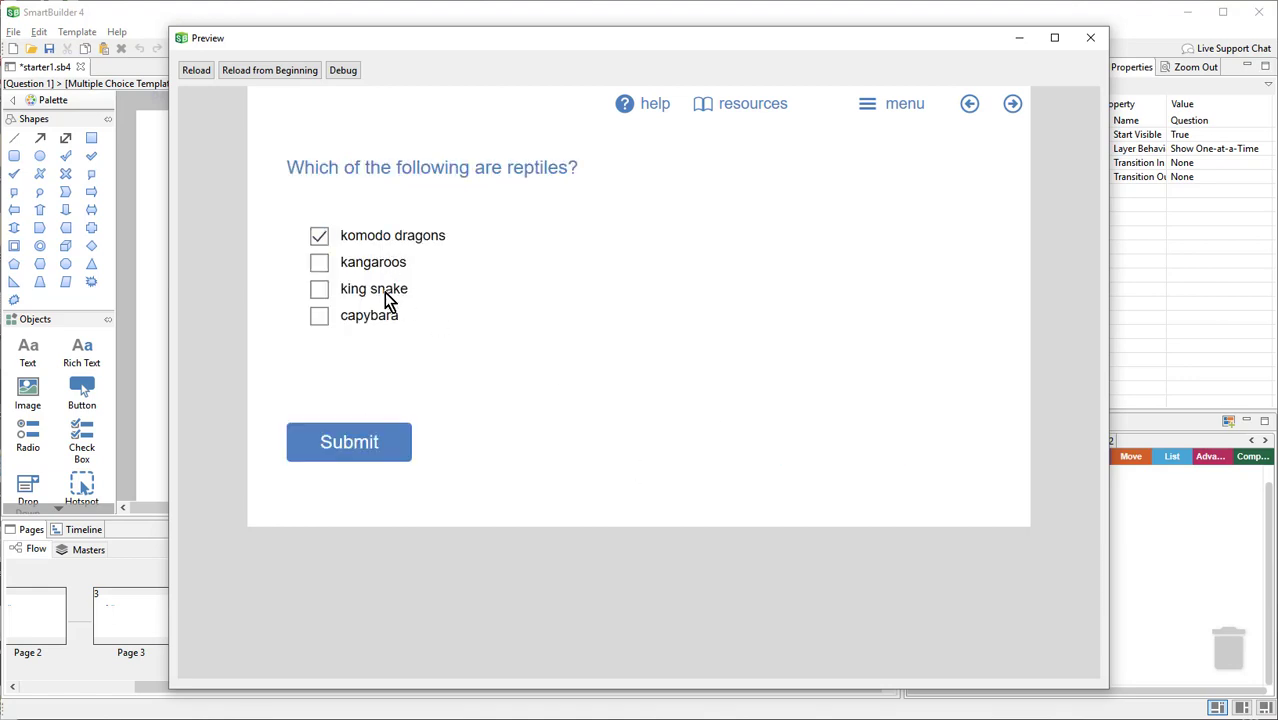
click(384, 292)
click(391, 446)
click(856, 459)
Answer the previewed crow question with Corvidae, submit it, and continue to the sky question.
click(345, 247)
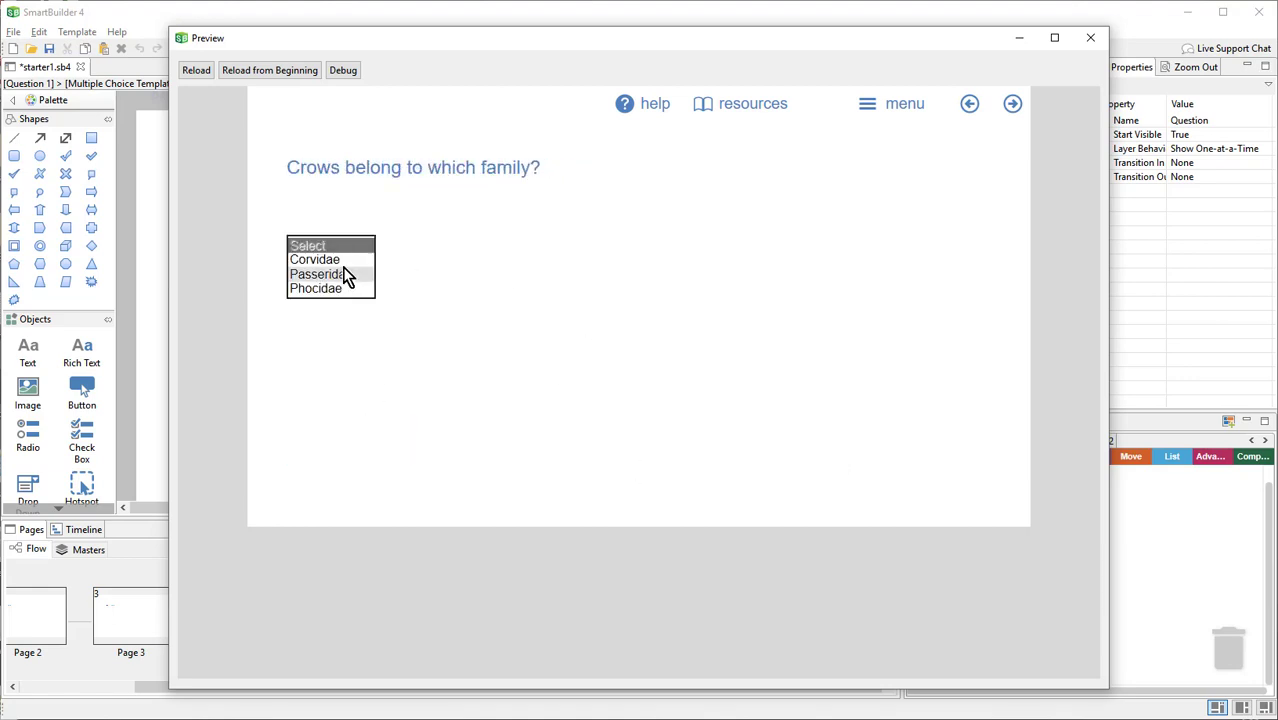
click(340, 260)
click(345, 438)
click(839, 454)
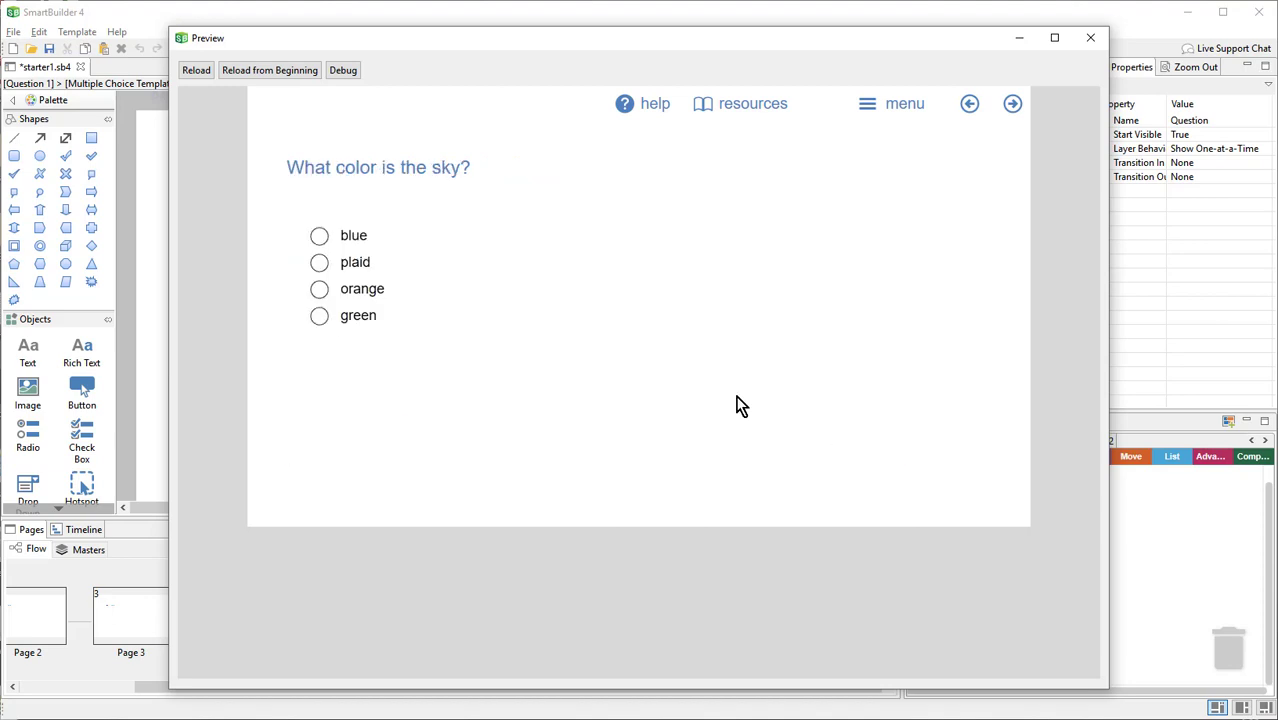
Submit blue for the previewed sky question, continue to the results page, and continue past it.
click(362, 242)
click(365, 448)
click(825, 440)
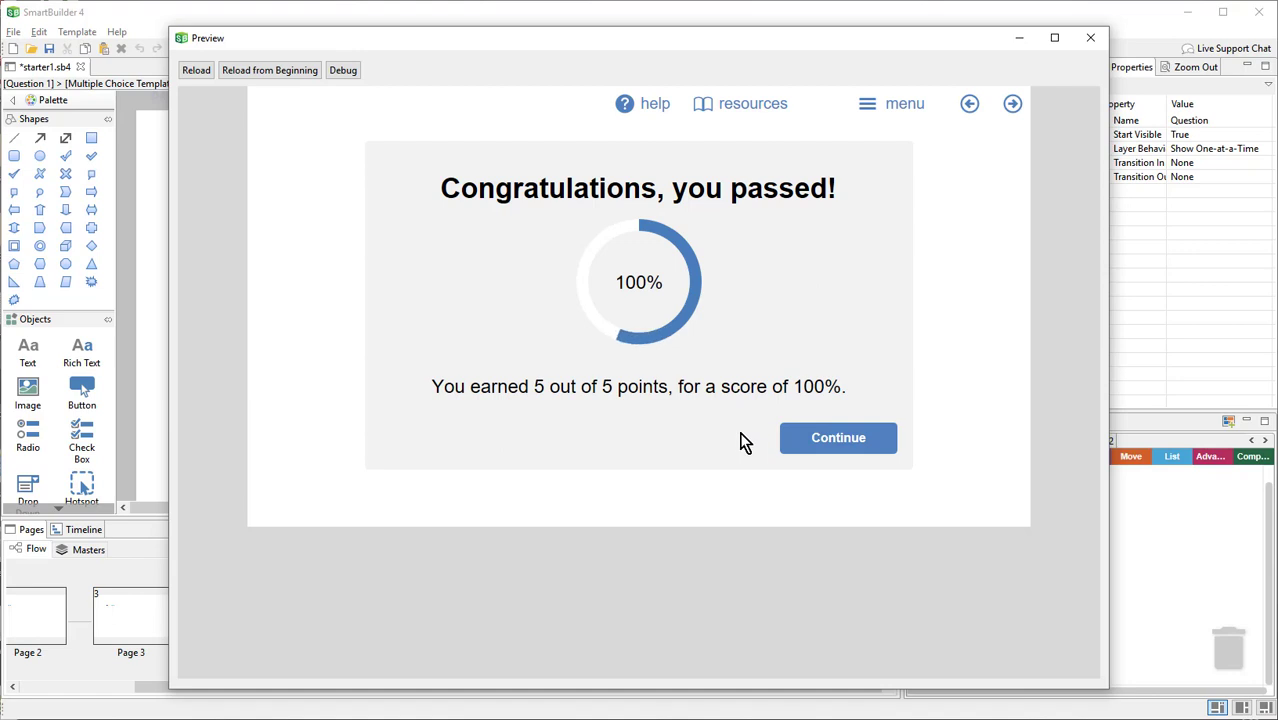
click(798, 452)
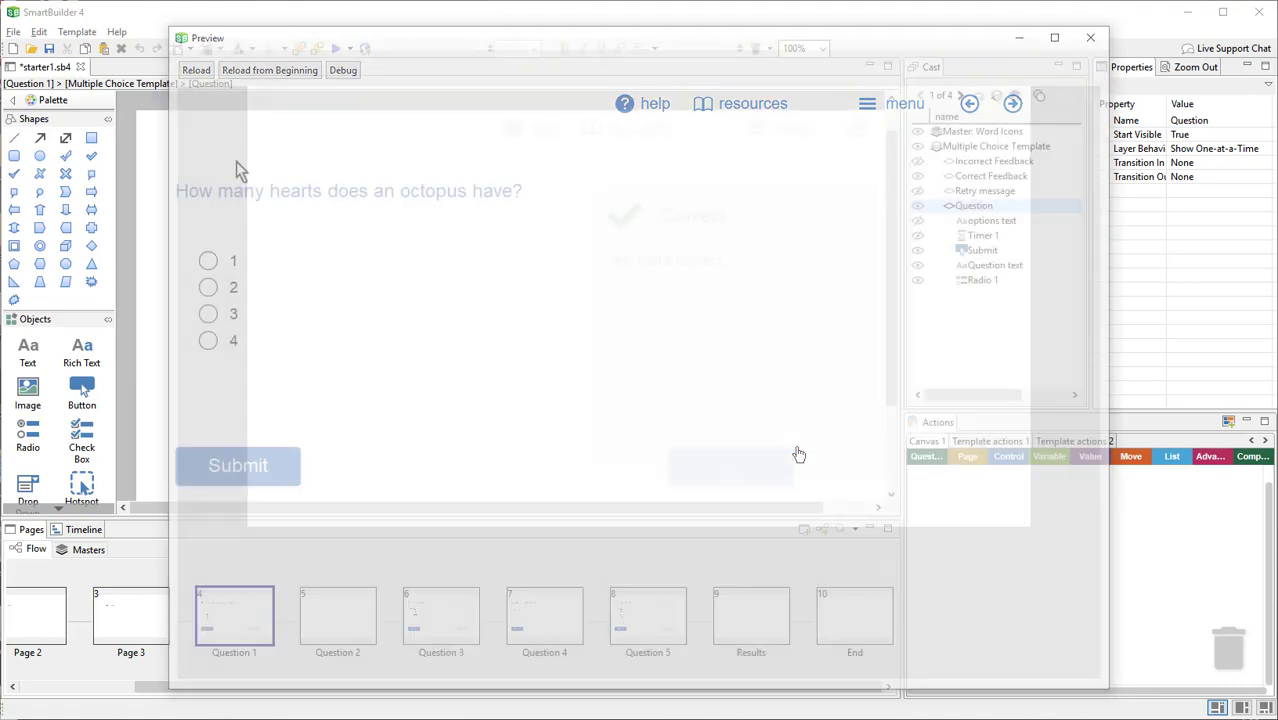
Review which quiz Question 1 records its results in within its template settings, and close the settings.
click(80, 32)
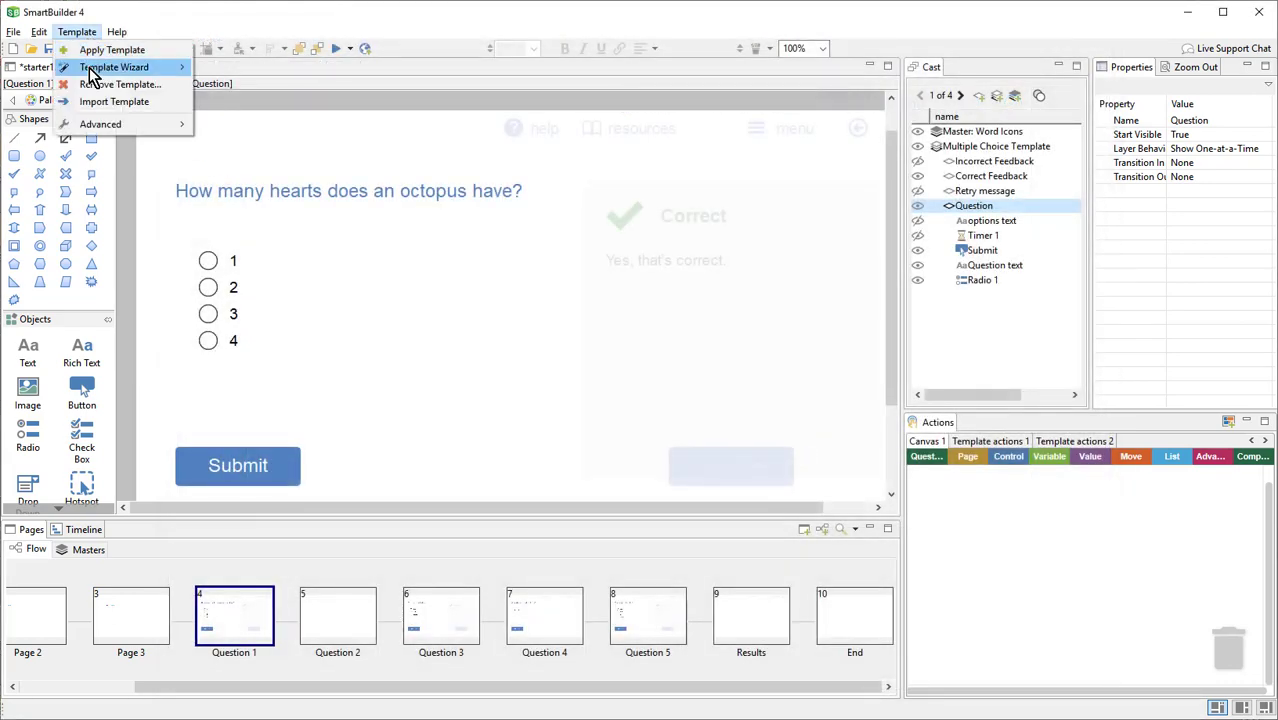
mouse_move(170, 67)
click(298, 67)
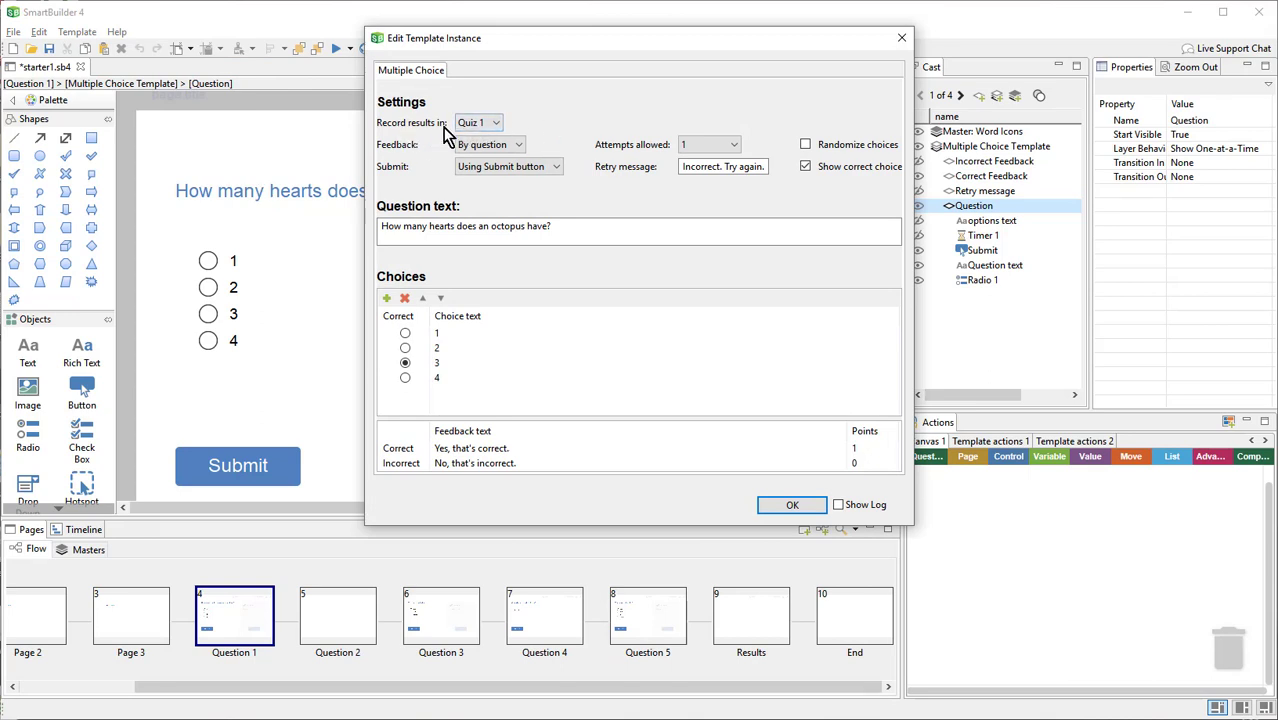
click(812, 508)
Review the Results page's Linear Quiz Results settings, including the available quiz IDs, and close them.
click(743, 633)
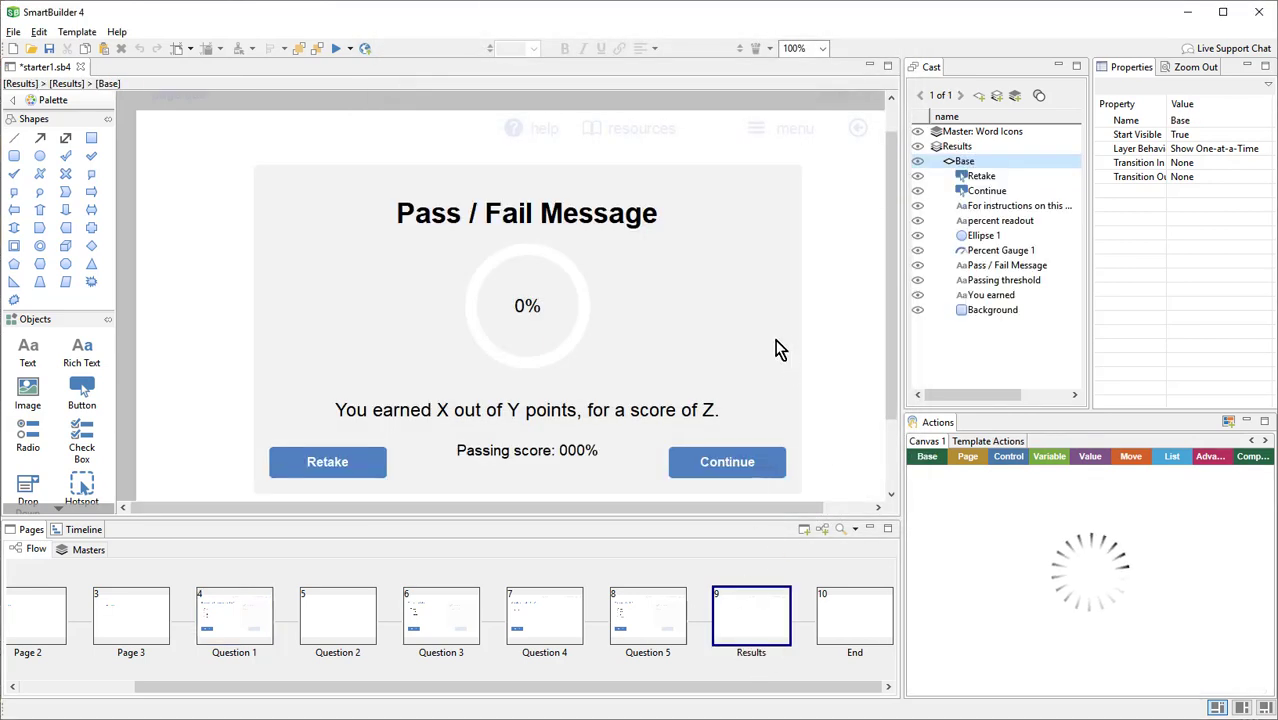
click(77, 31)
mouse_move(160, 70)
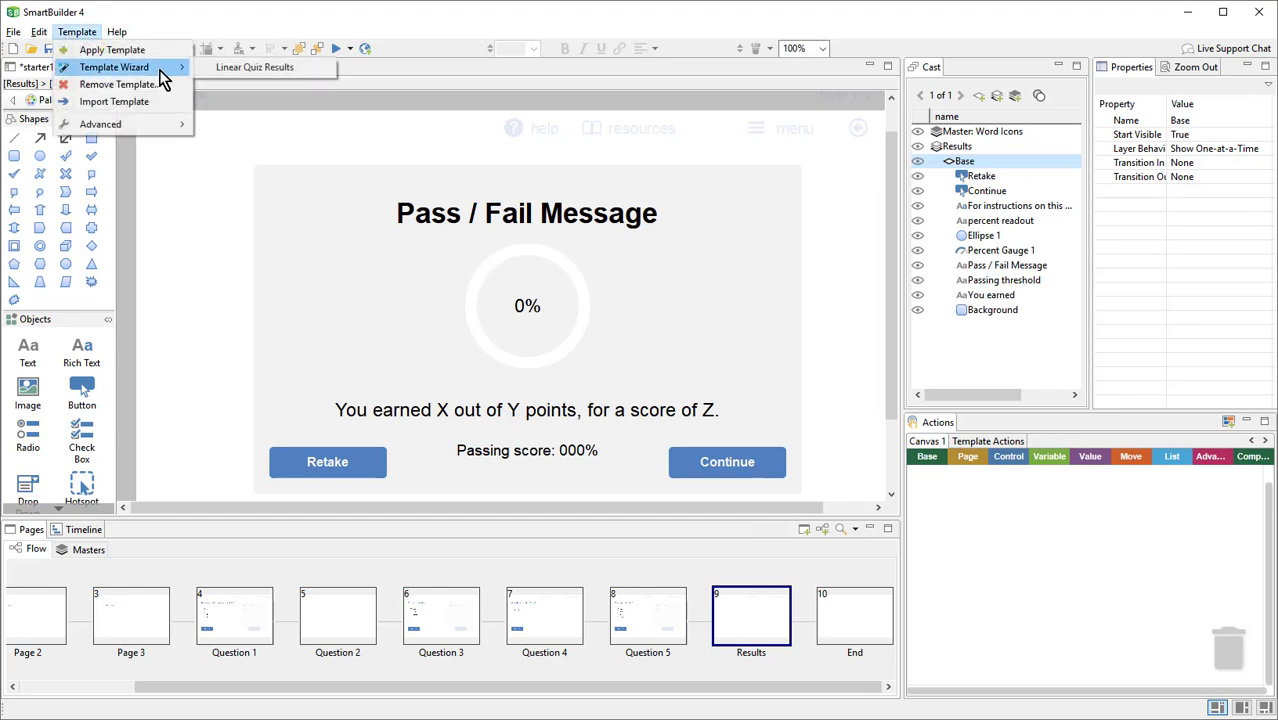
click(257, 67)
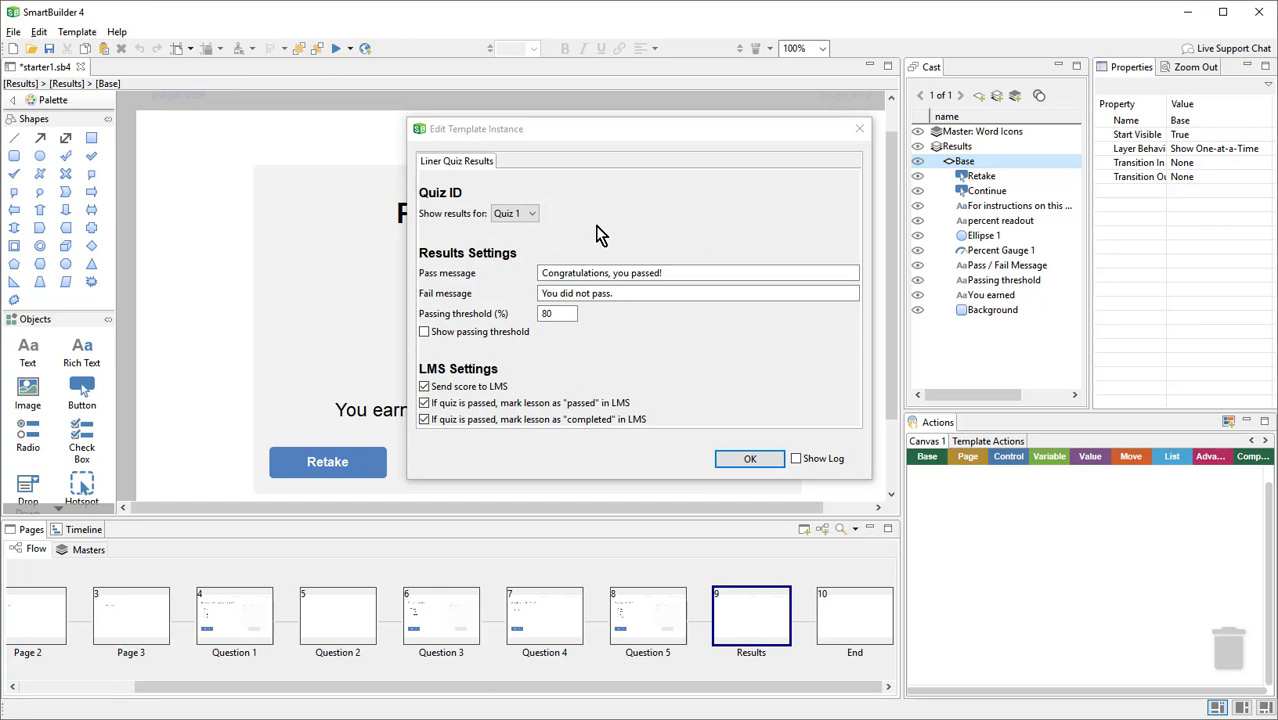
click(533, 215)
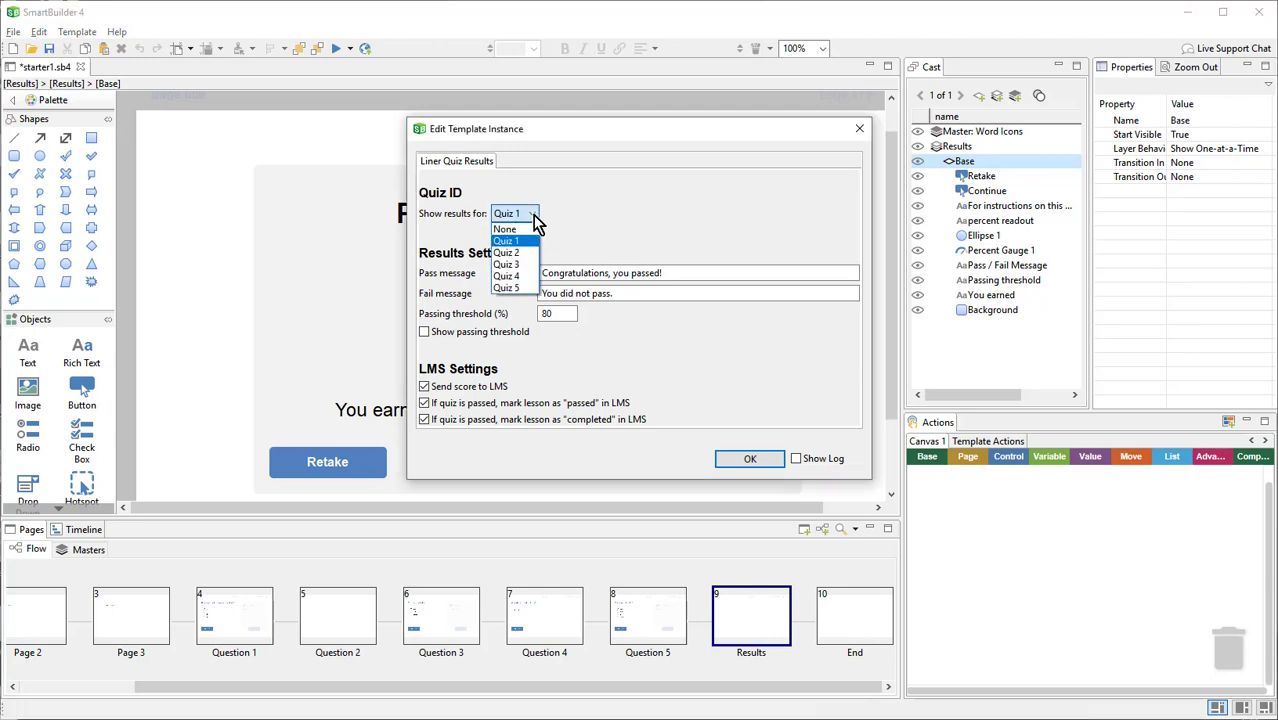
click(714, 227)
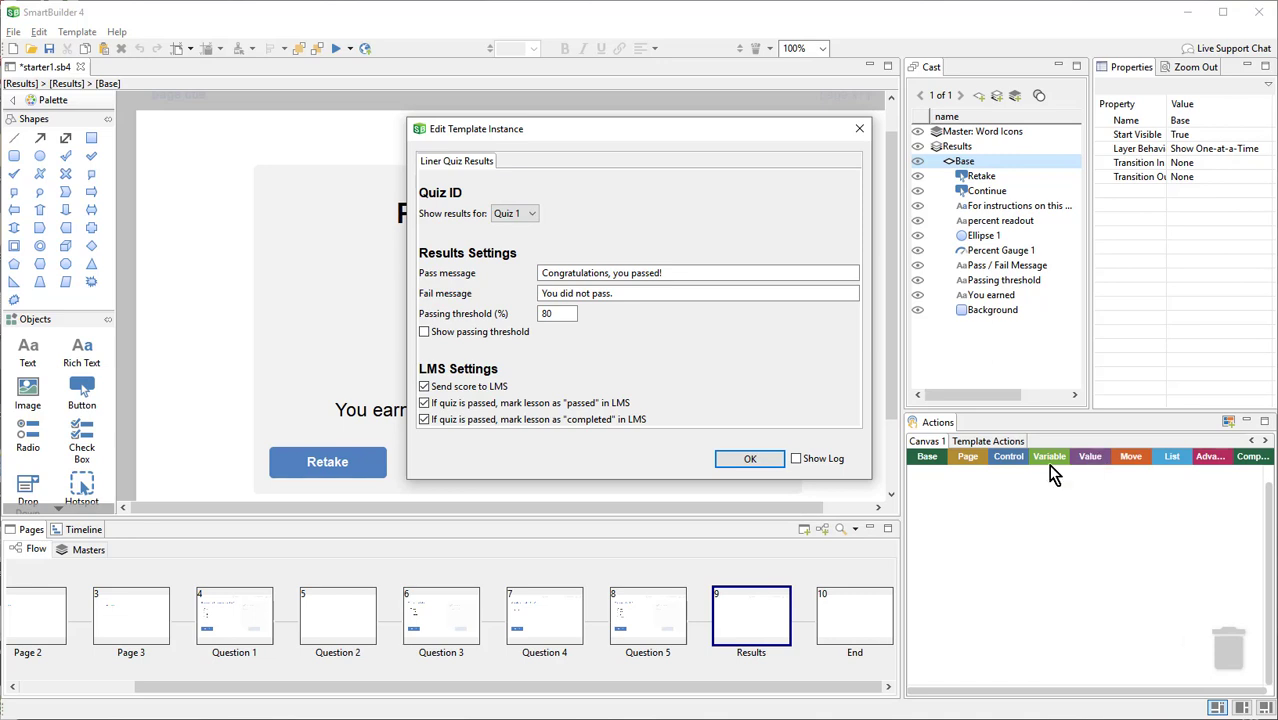
click(755, 461)
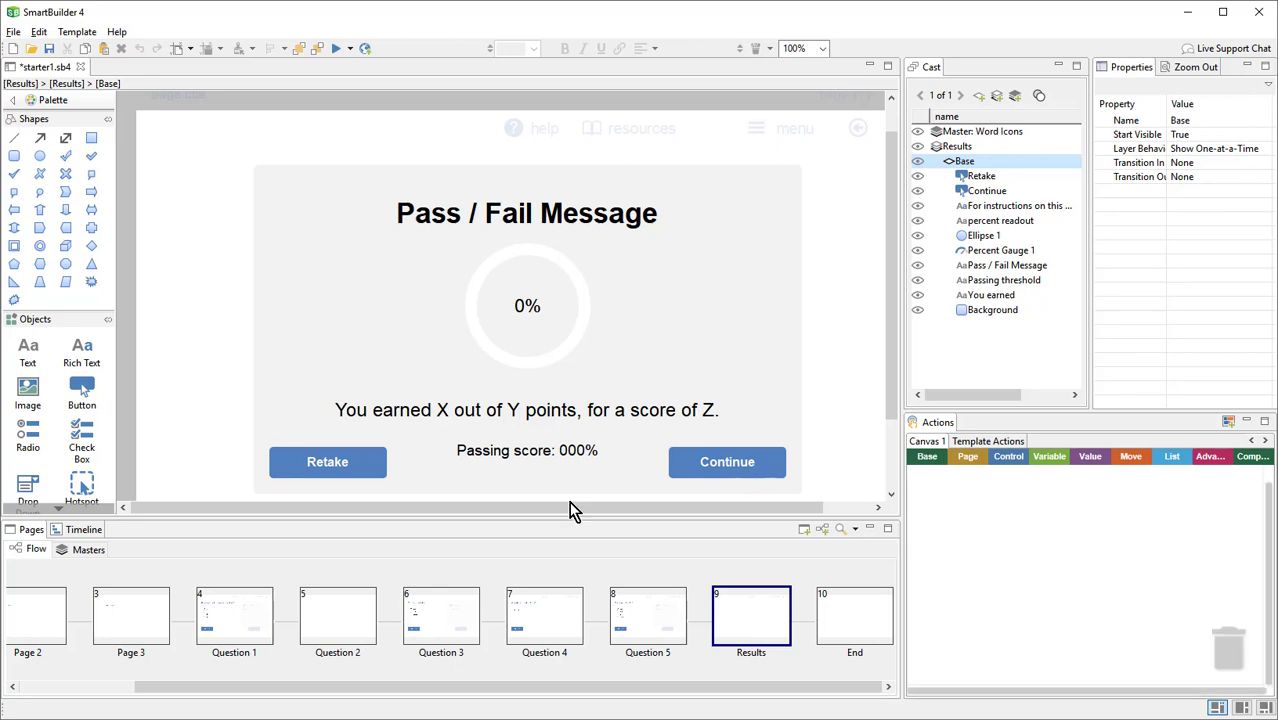
Set Question 1's multiple choice template to record results in None.
click(252, 634)
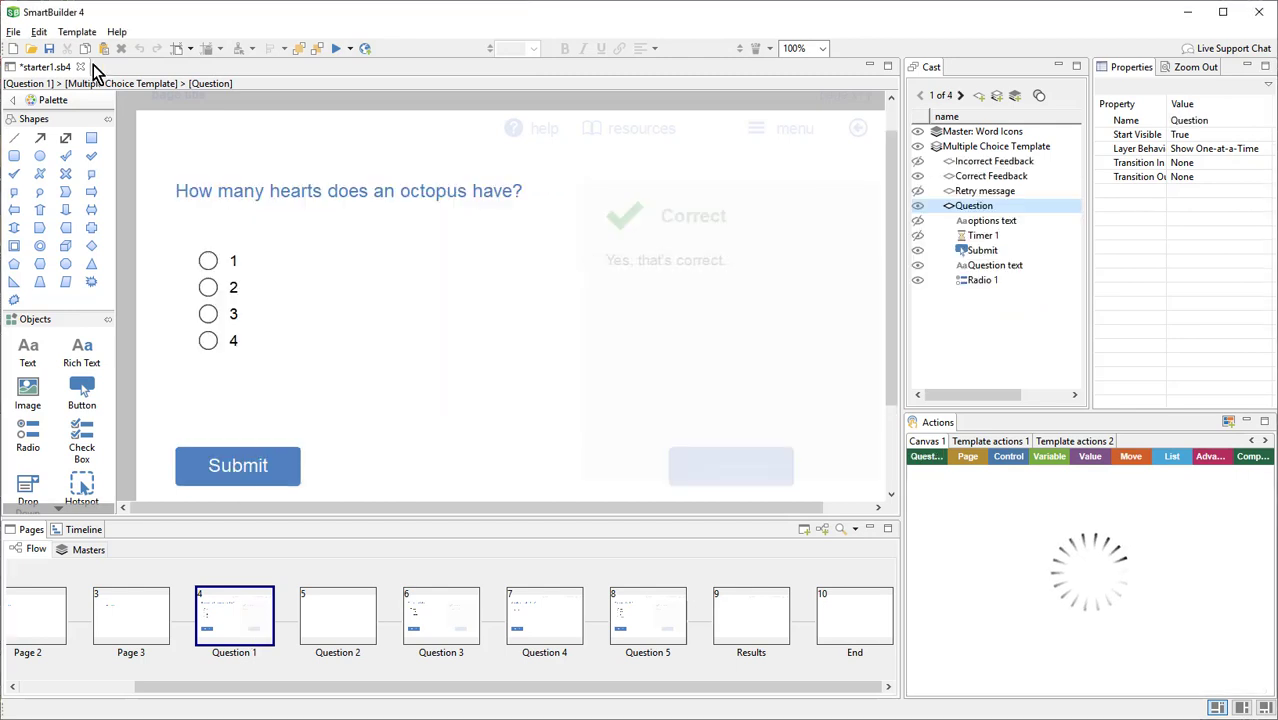
click(77, 31)
mouse_move(125, 68)
click(252, 66)
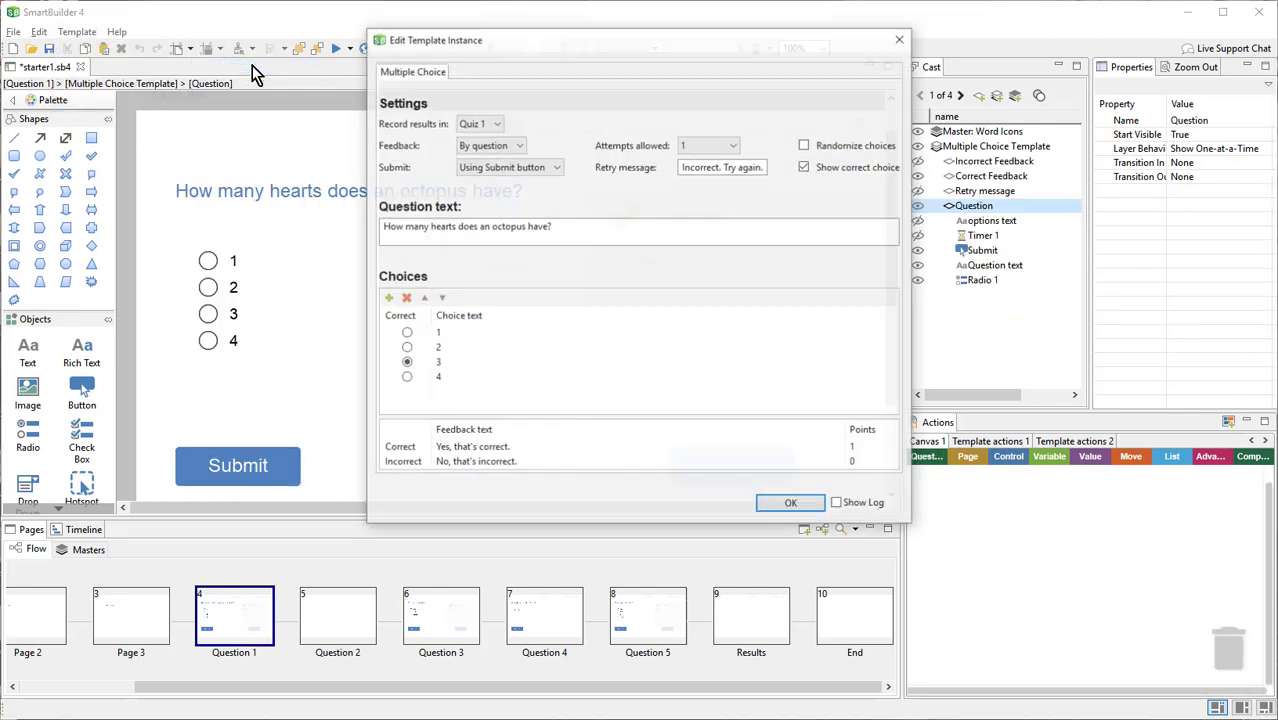
click(477, 124)
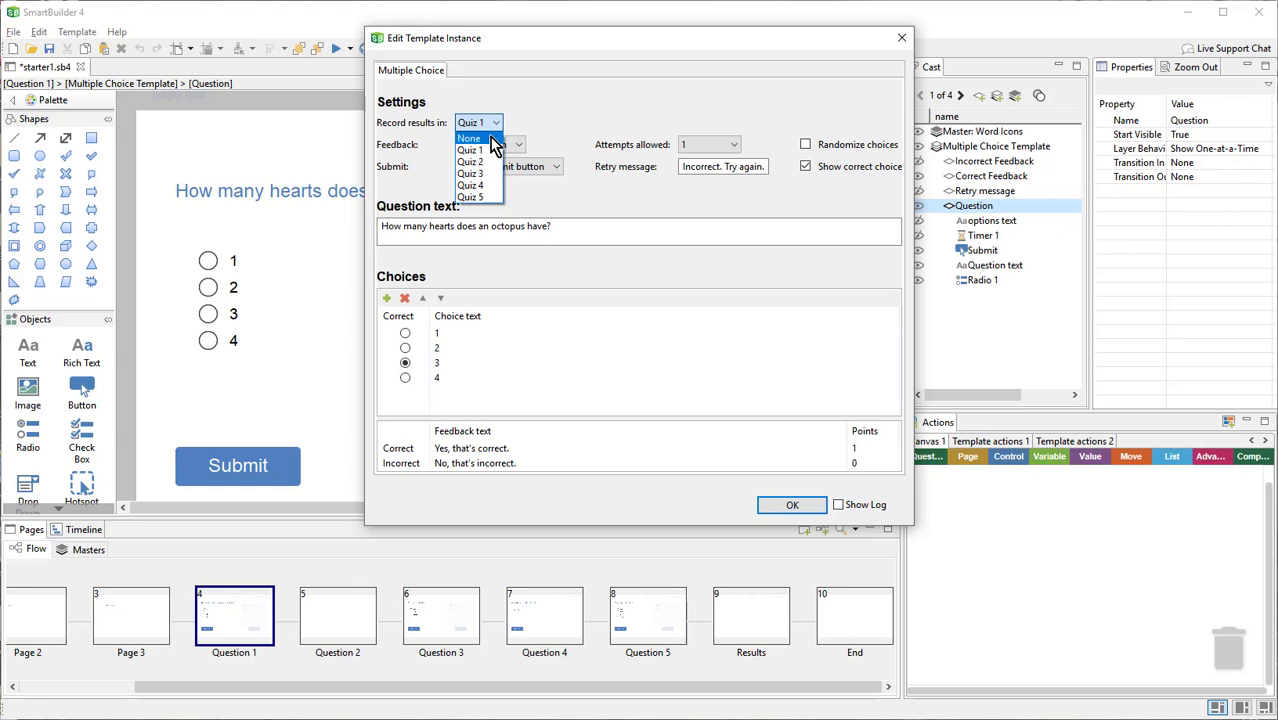
click(490, 138)
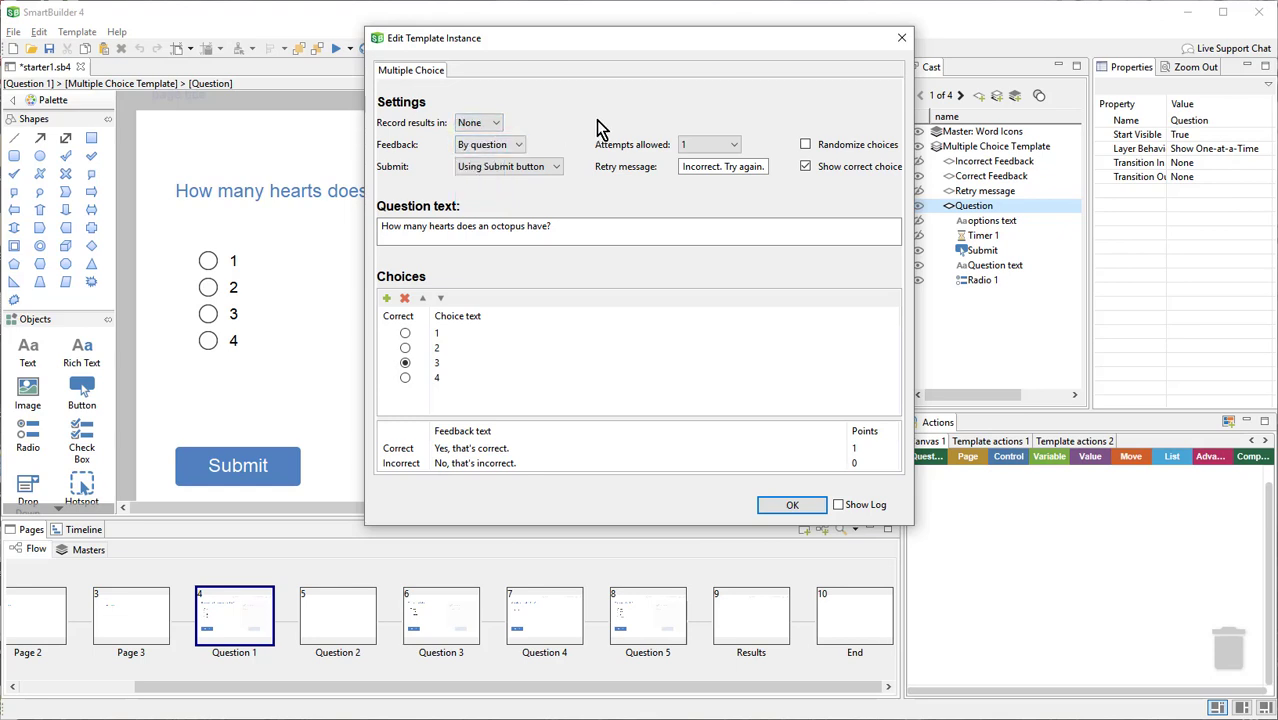